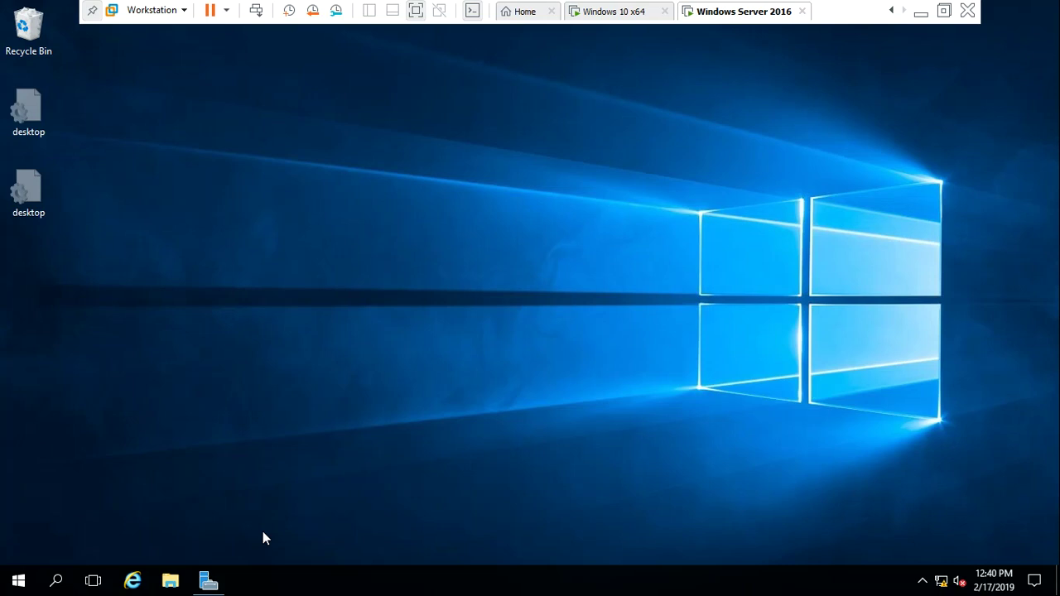
{"action": "right_click", "coordinate": [281, 397]}
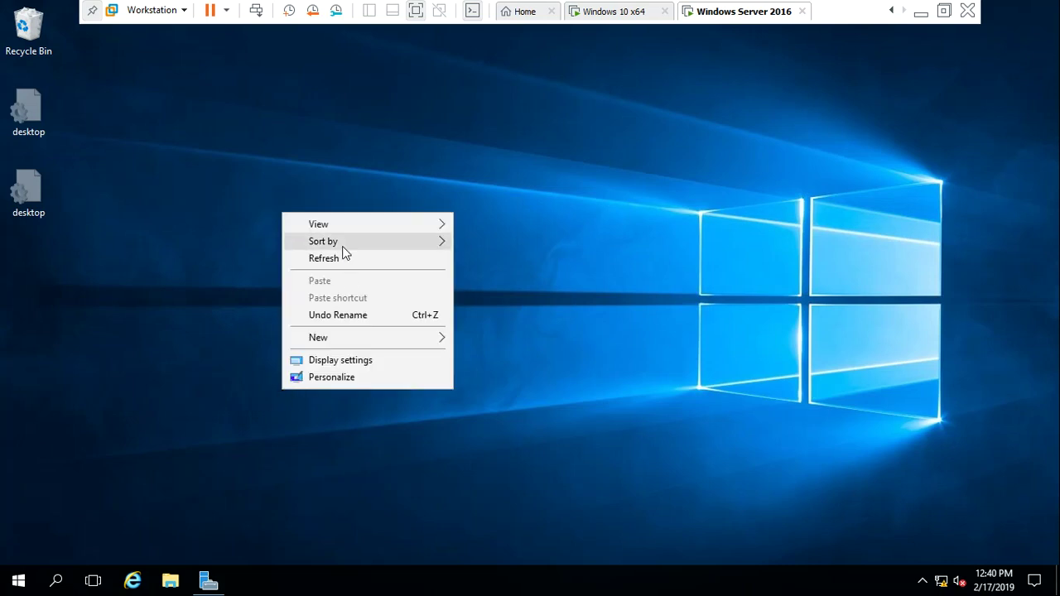
{"action": "left_click", "coordinate": [336, 260]}
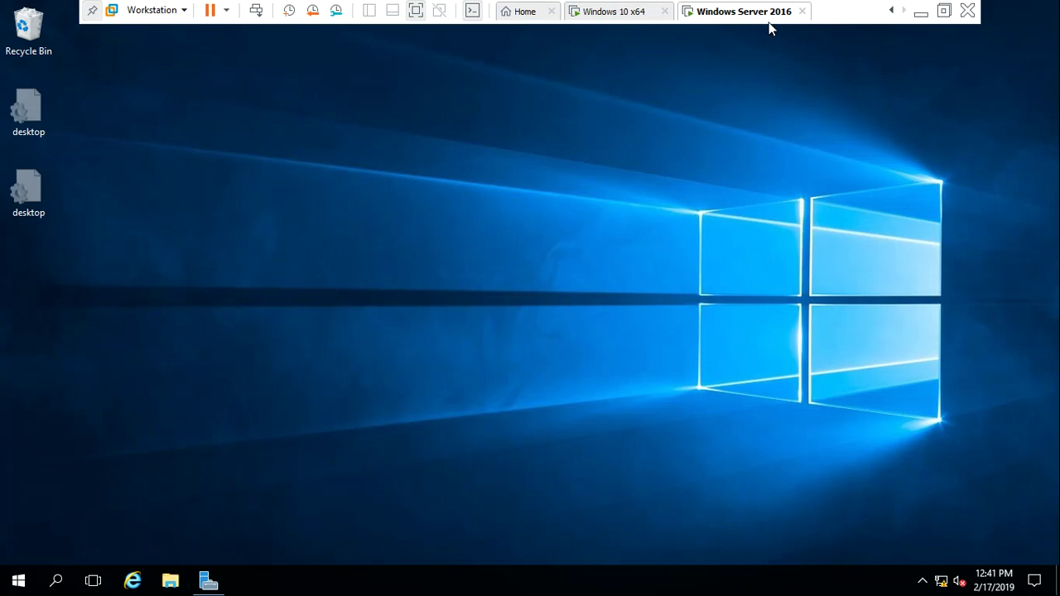
- Create a folder named ACCOUNTS_SHARE at the root of Local Disk (C:)
{"action": "left_click", "coordinate": [170, 581]}
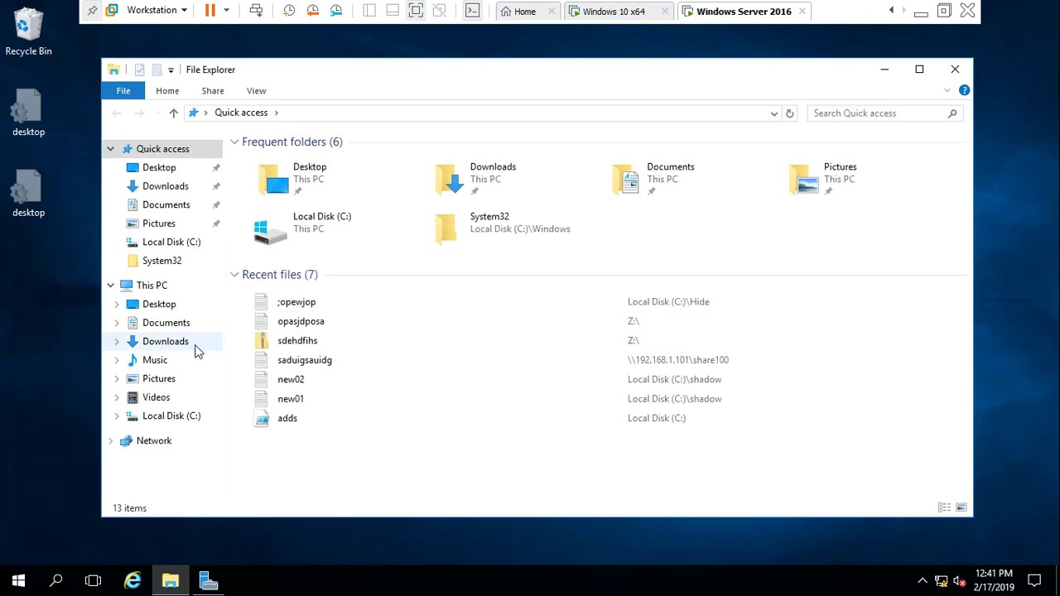
{"action": "left_click", "coordinate": [180, 419]}
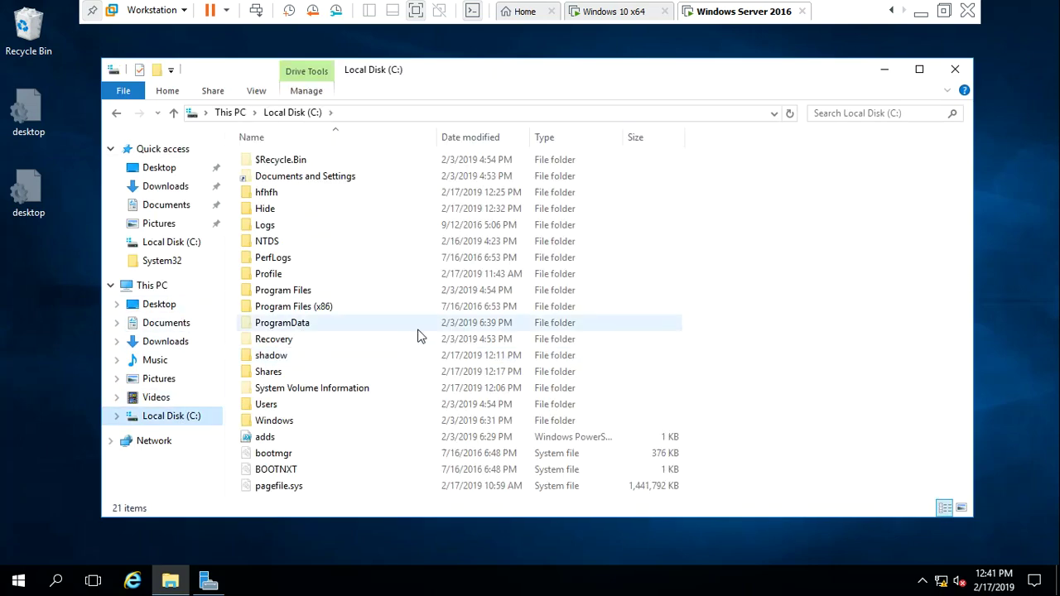
{"action": "right_click", "coordinate": [700, 240]}
{"action": "mouse_move", "coordinate": [737, 405]}
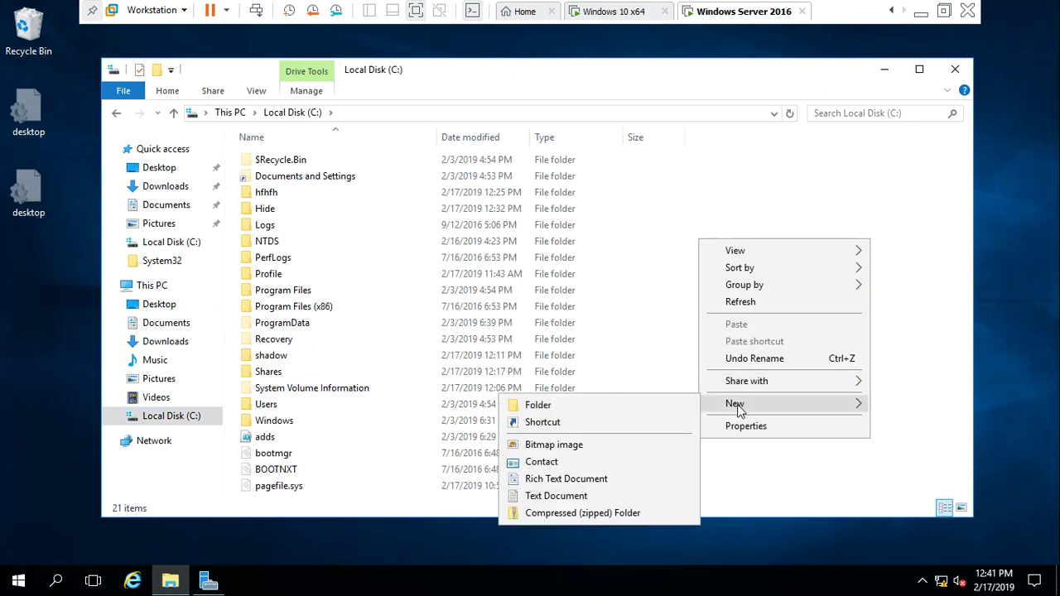
{"action": "left_click", "coordinate": [603, 406]}
{"action": "key", "text": "BackSpace"}
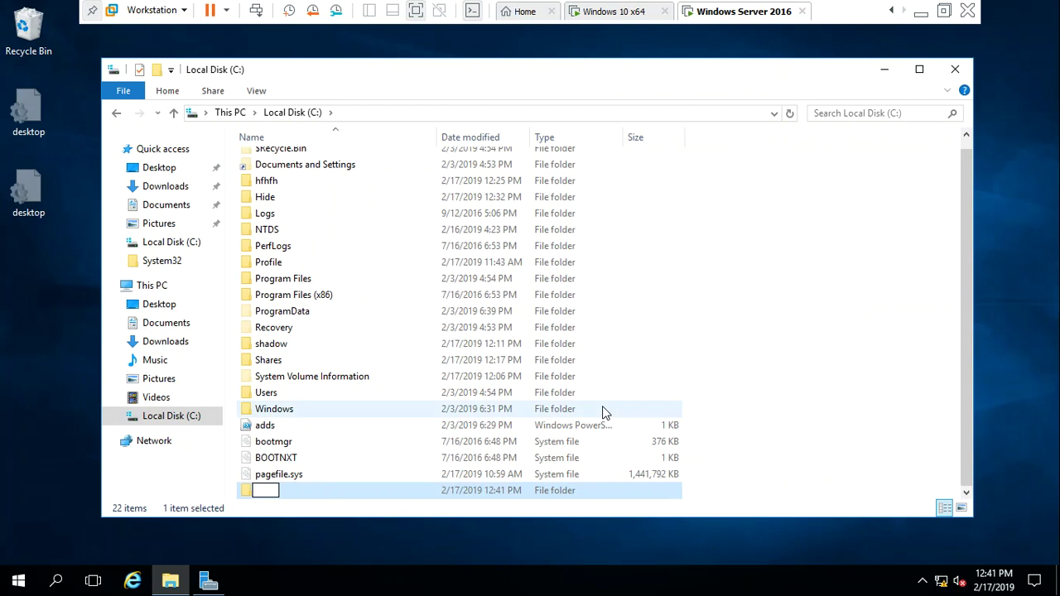
{"action": "type", "text": "ACCOUNTS"}
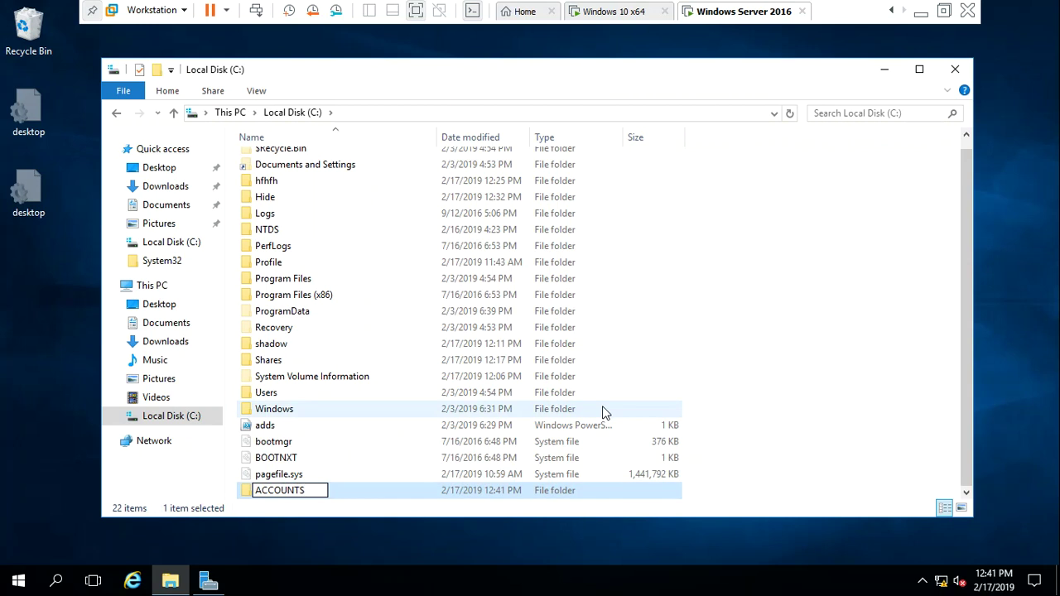
{"action": "type", "text": "_SHARE"}
{"action": "key", "text": "Return"}
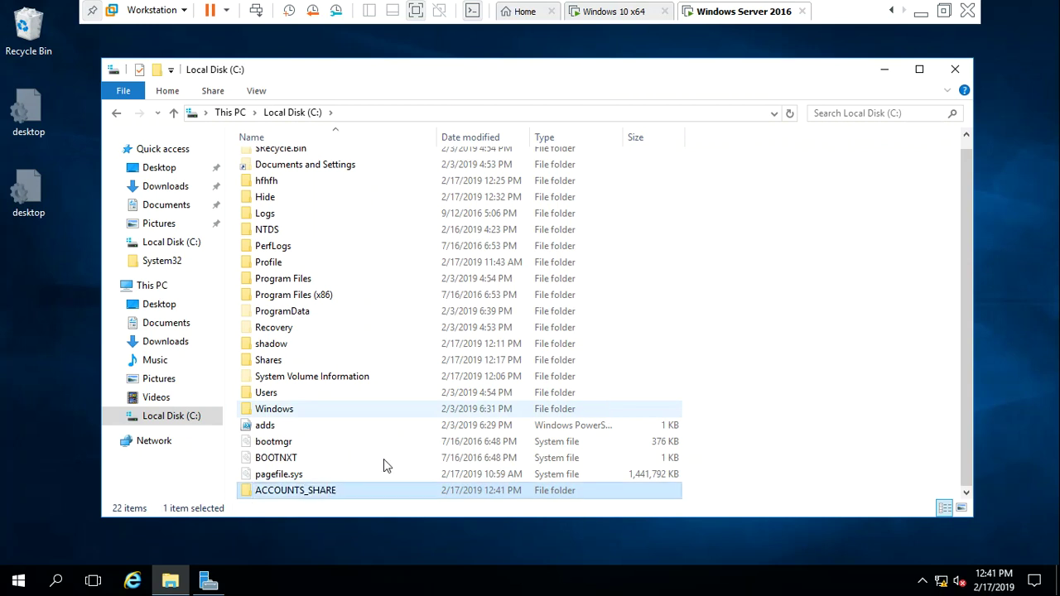
- Turn on advanced sharing for the ACCOUNTS_SHARE folder, keeping ACCOUNTS_SHARE as the share name
{"action": "right_click", "coordinate": [291, 494]}
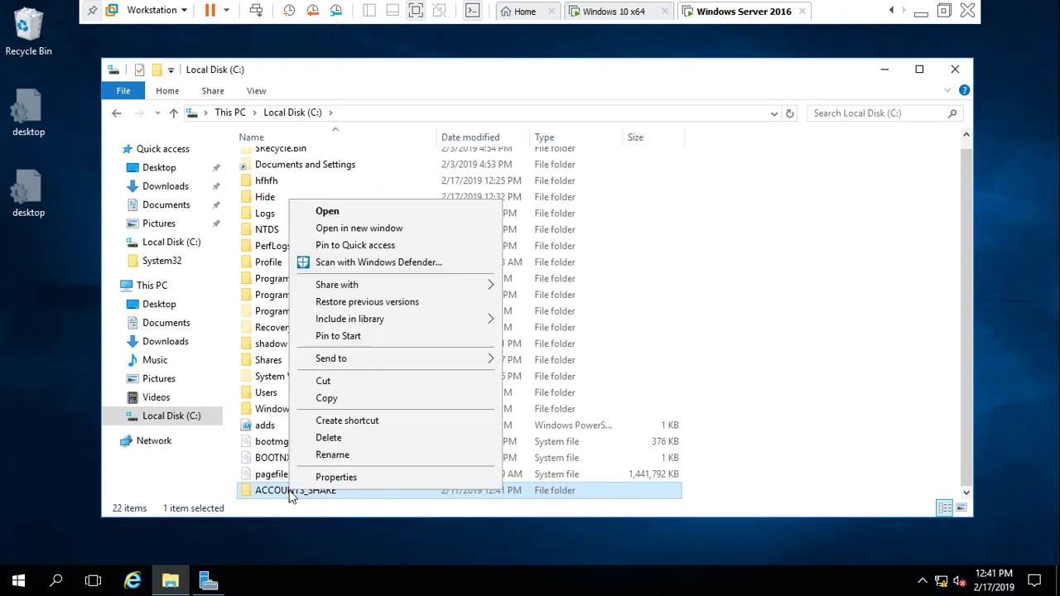
{"action": "left_click", "coordinate": [356, 475]}
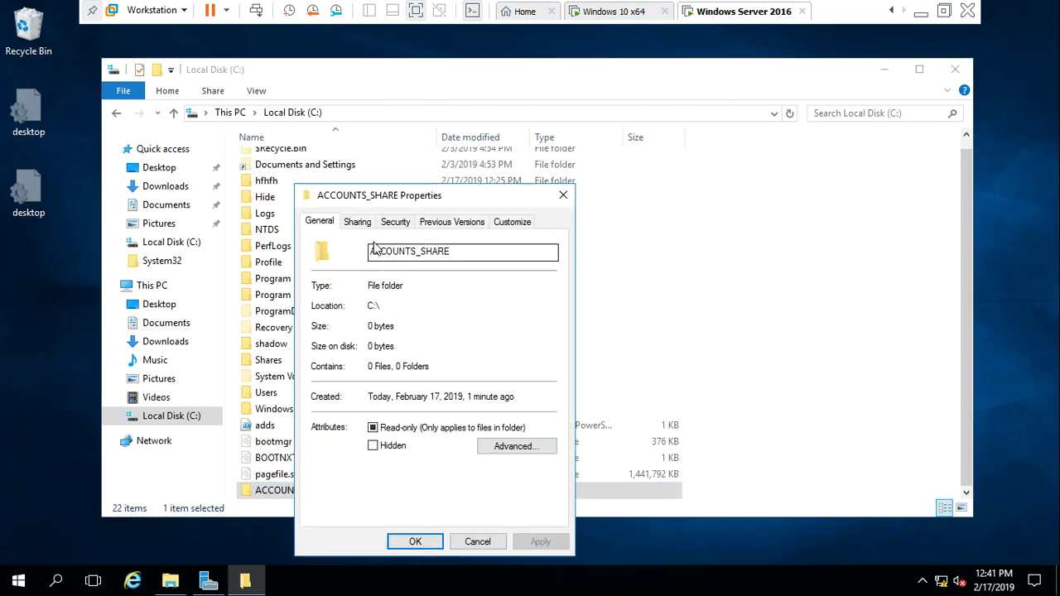
{"action": "left_click", "coordinate": [364, 224]}
{"action": "left_click", "coordinate": [386, 412]}
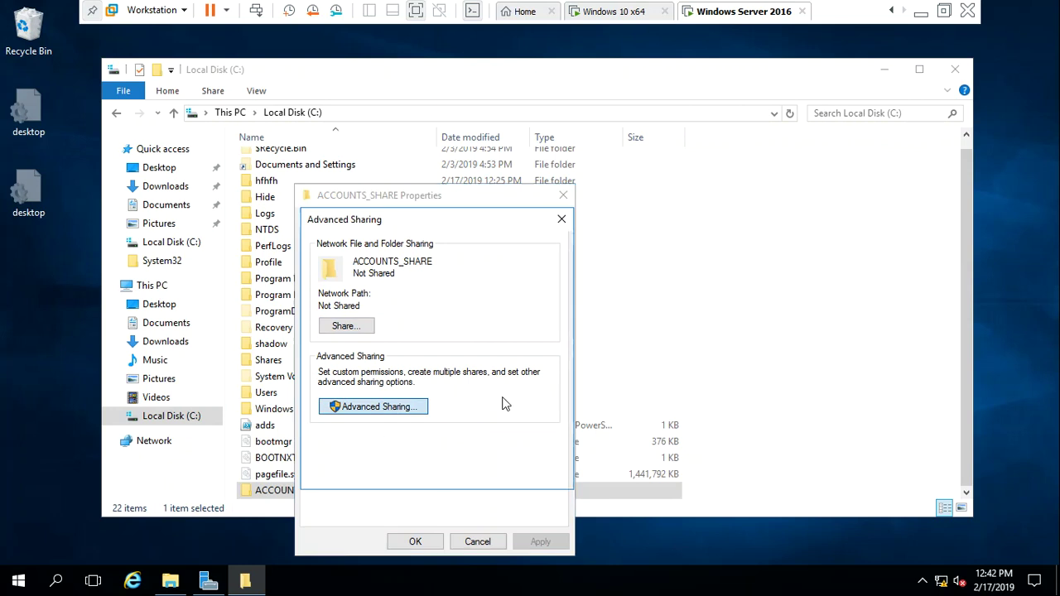
{"action": "left_click", "coordinate": [382, 251]}
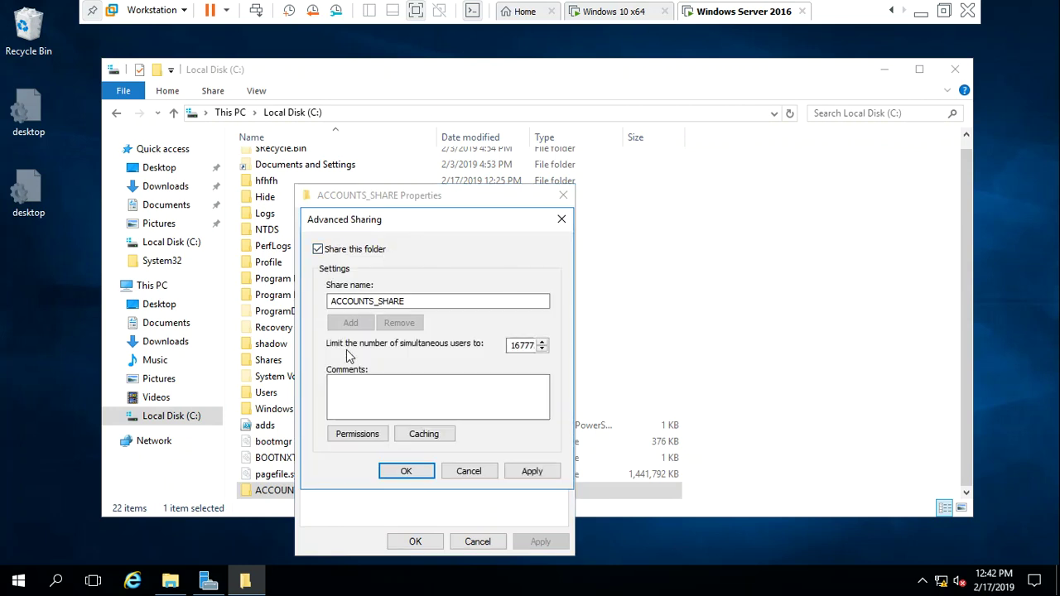
- Allow Everyone Full Control in the share permissions of ACCOUNTS_SHARE
{"action": "left_click", "coordinate": [361, 433]}
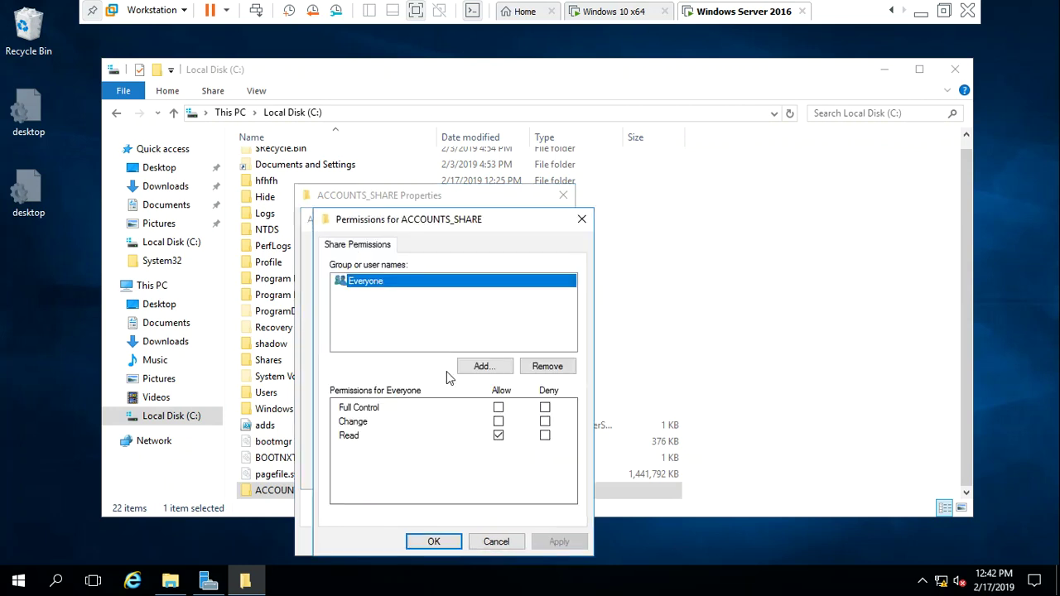
{"action": "double_click", "coordinate": [499, 408]}
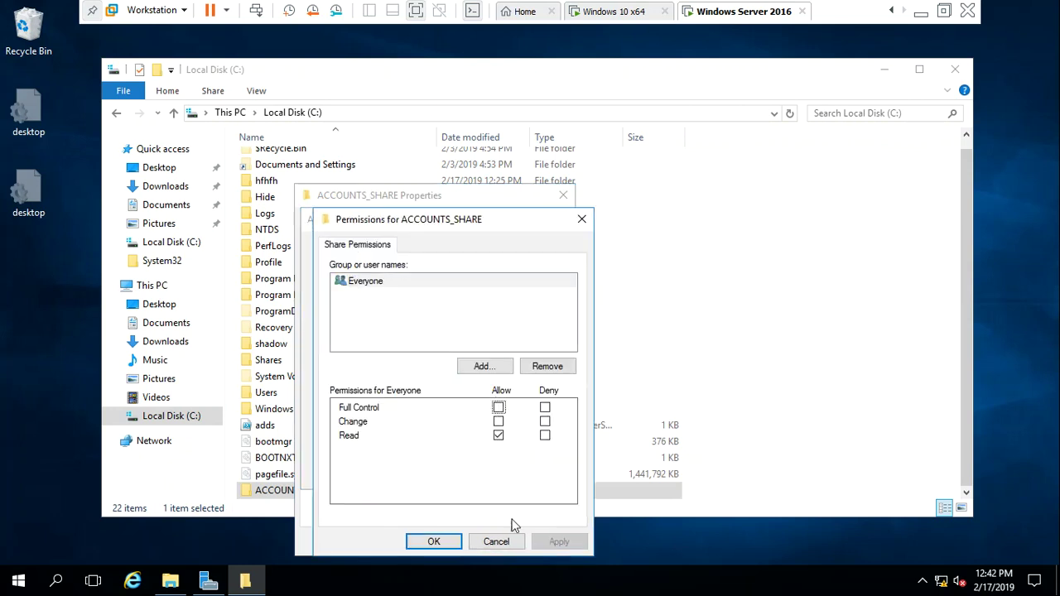
{"action": "left_click", "coordinate": [501, 410]}
{"action": "left_click", "coordinate": [558, 541]}
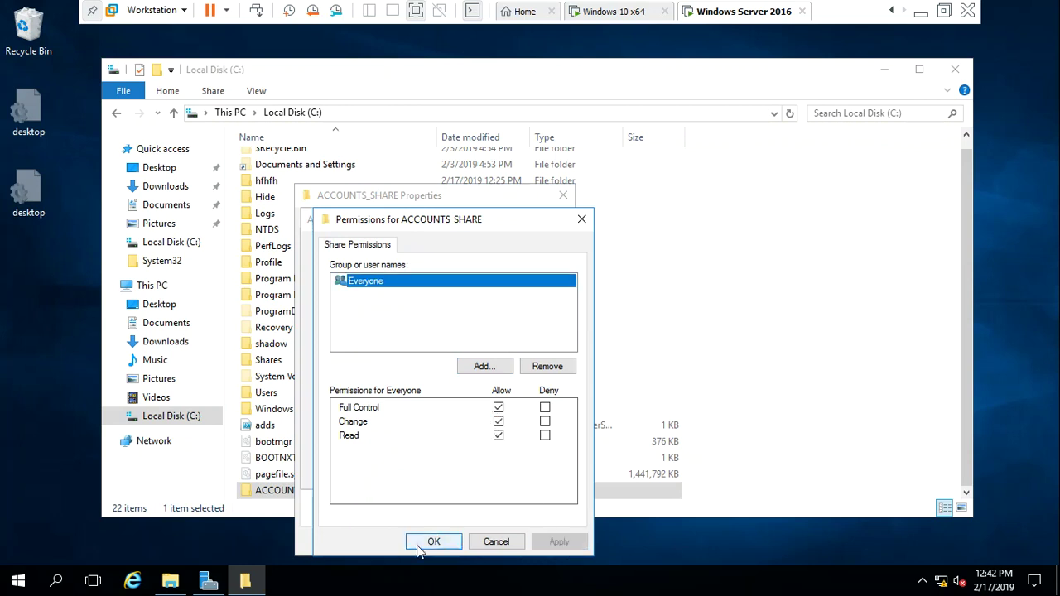
{"action": "left_click", "coordinate": [429, 544]}
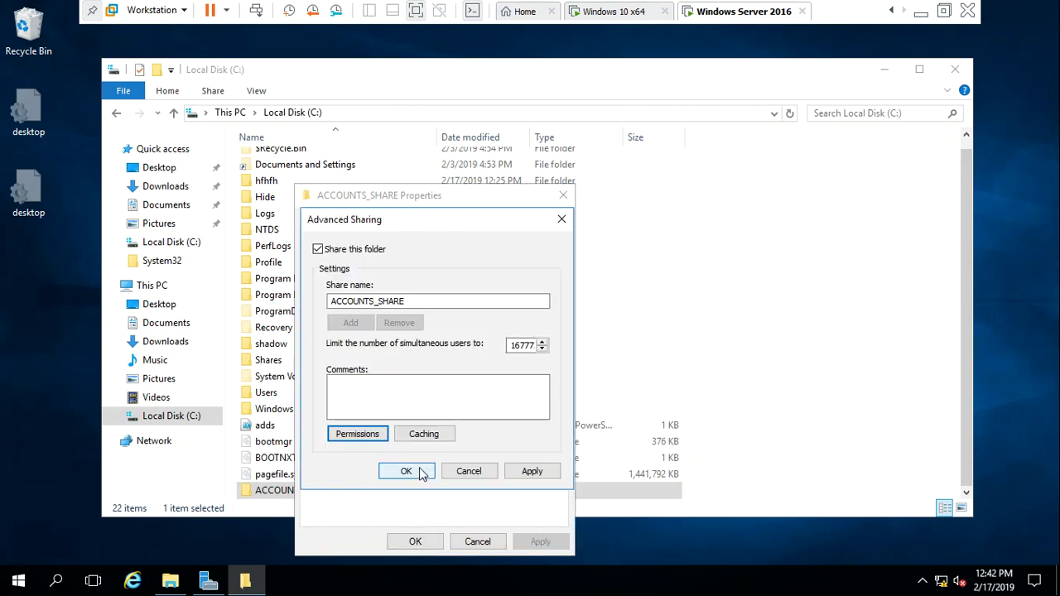
- Set the share's caching to make all opened files and programs automatically available offline, optimized for performance, and apply the sharing settings
{"action": "left_click", "coordinate": [425, 442]}
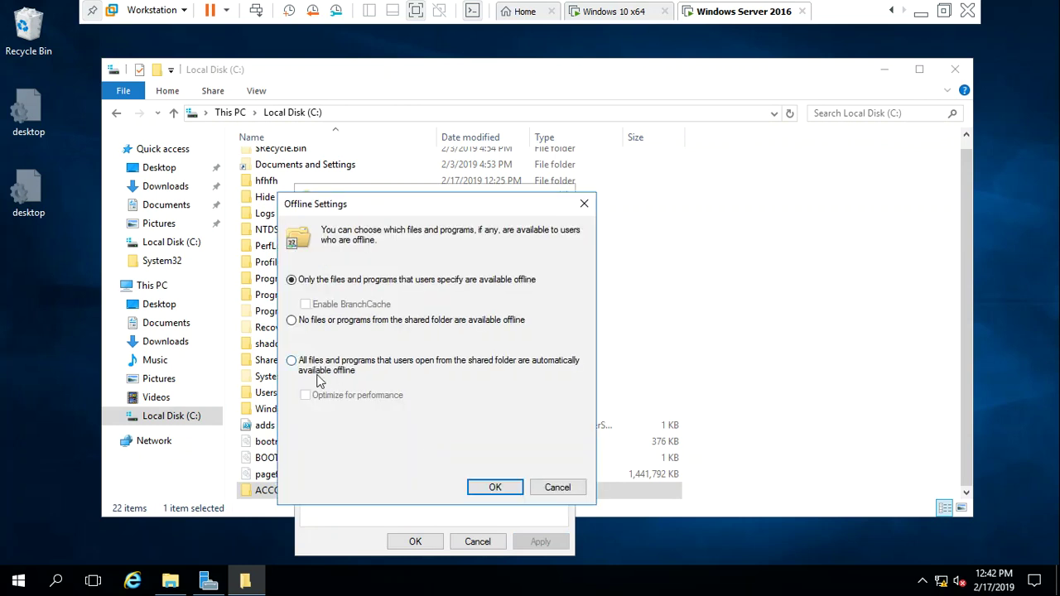
{"action": "left_click", "coordinate": [318, 374]}
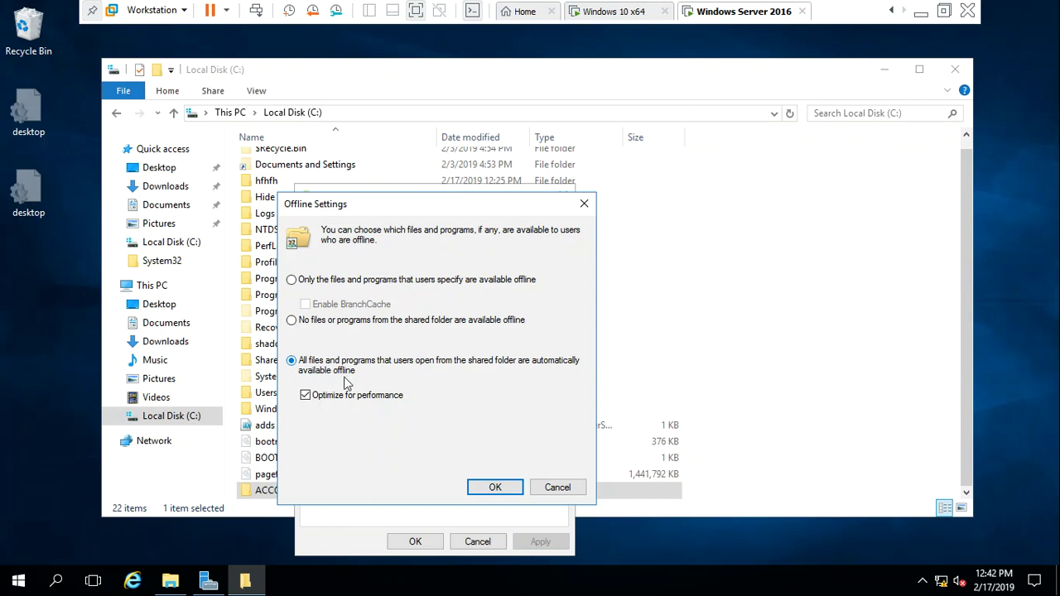
{"action": "left_click", "coordinate": [495, 488]}
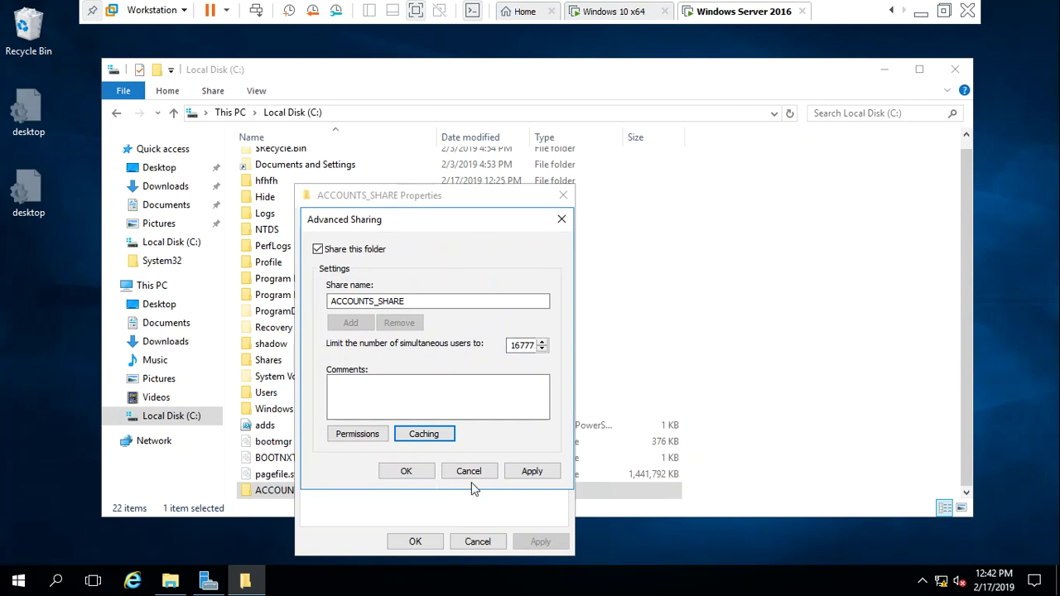
{"action": "left_click", "coordinate": [520, 472]}
{"action": "left_click", "coordinate": [416, 474]}
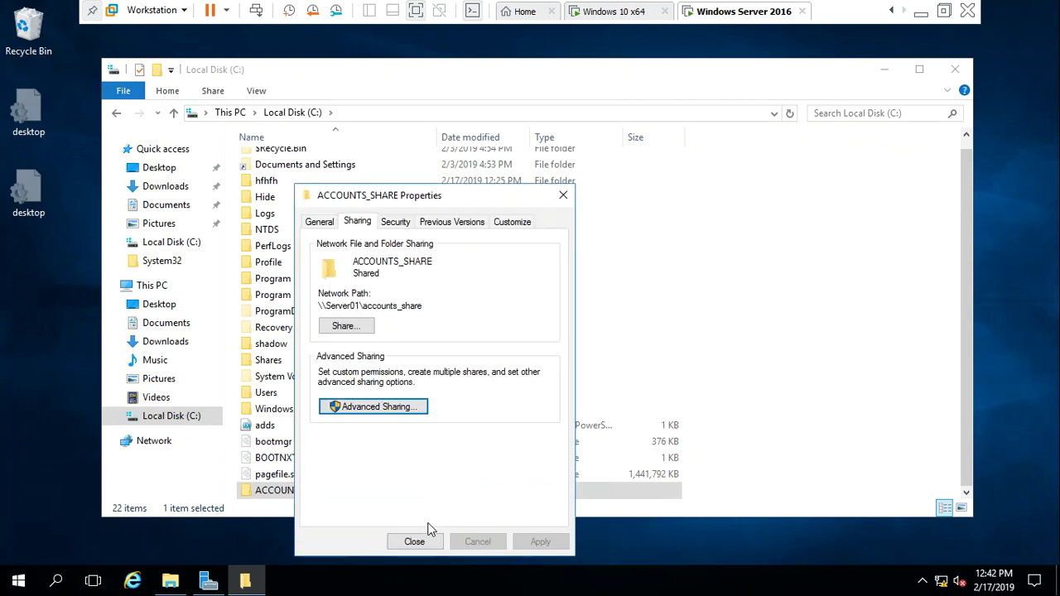
{"action": "left_click", "coordinate": [414, 542]}
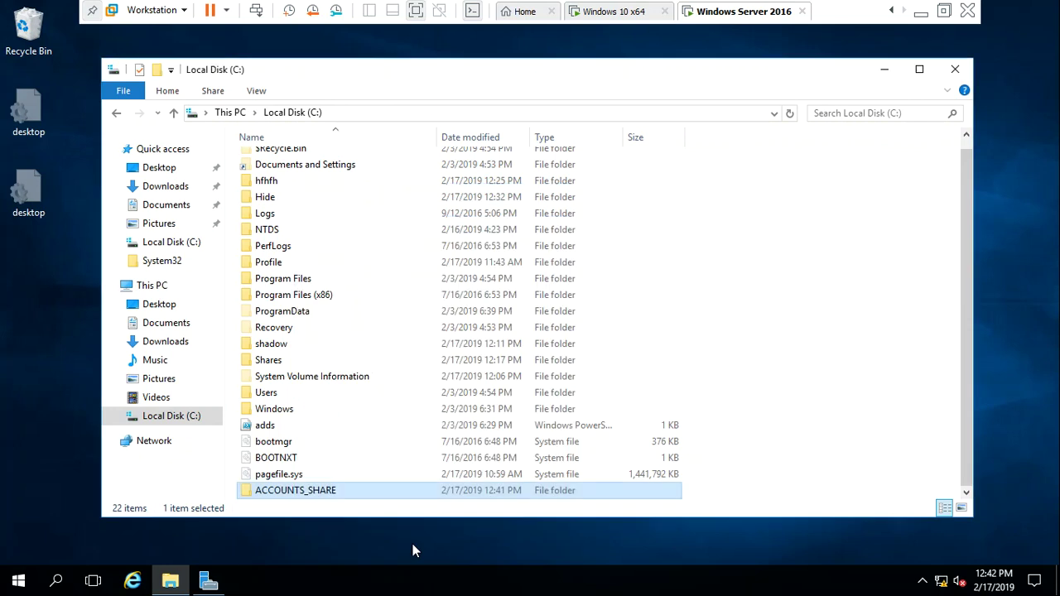
- Create a text document with the default name inside the ACCOUNTS_SHARE folder
{"action": "double_click", "coordinate": [276, 495]}
{"action": "right_click", "coordinate": [281, 306]}
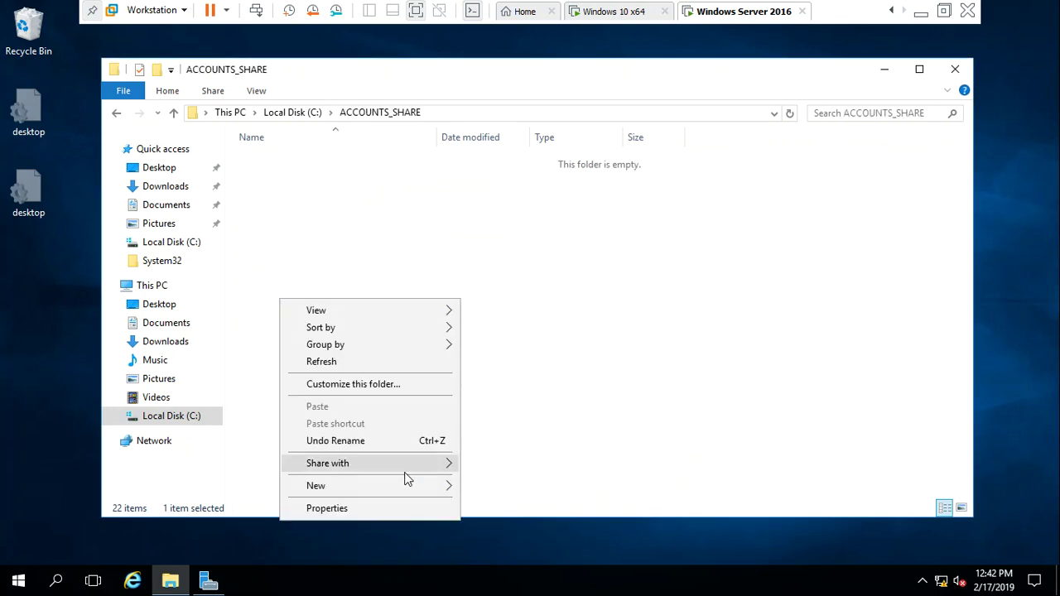
{"action": "mouse_move", "coordinate": [394, 493]}
{"action": "left_click", "coordinate": [542, 467]}
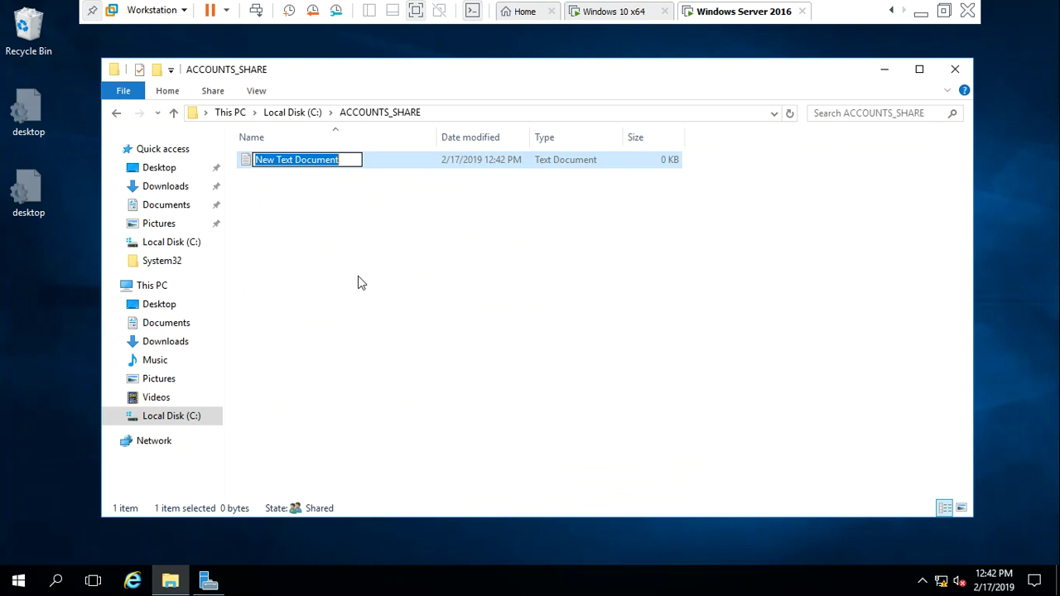
{"action": "left_click", "coordinate": [359, 277]}
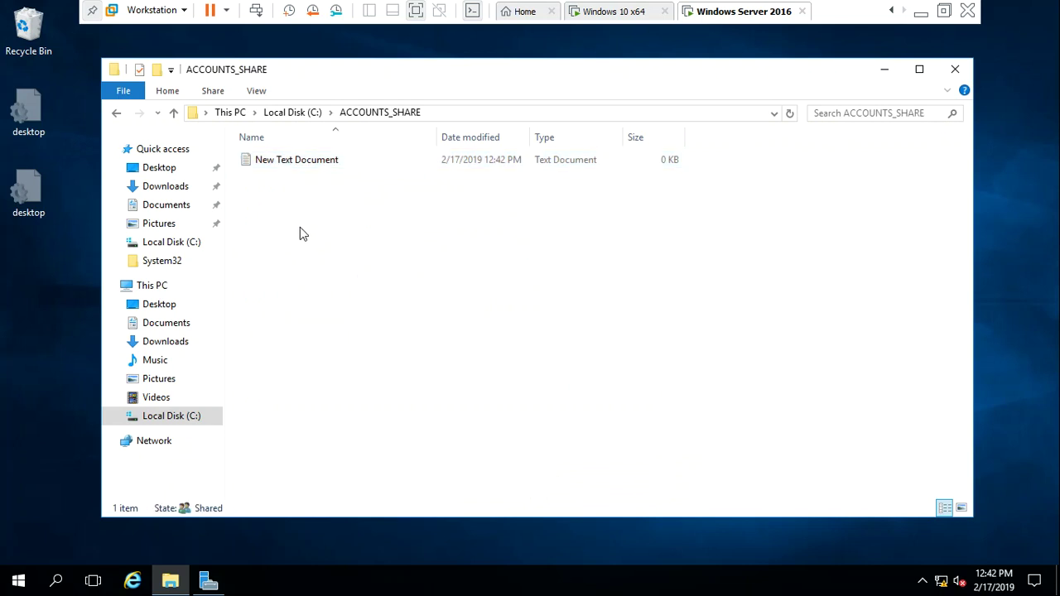
- Enter "asugduioashiodu" in New Text Document, save it, and close the folder window
{"action": "double_click", "coordinate": [317, 159]}
{"action": "type", "text": "asugdusoeutlodj"}
{"action": "key", "text": "alt+f"}
{"action": "key", "text": "Up"}
{"action": "key", "text": "Return"}
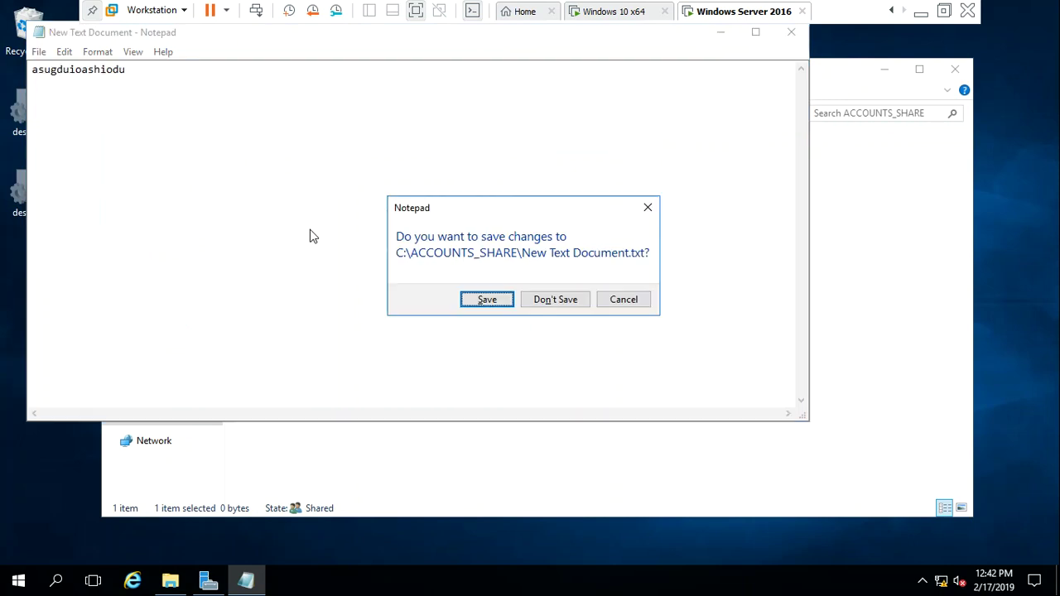
{"action": "key", "text": "n"}
{"action": "key", "text": "BackSpace"}
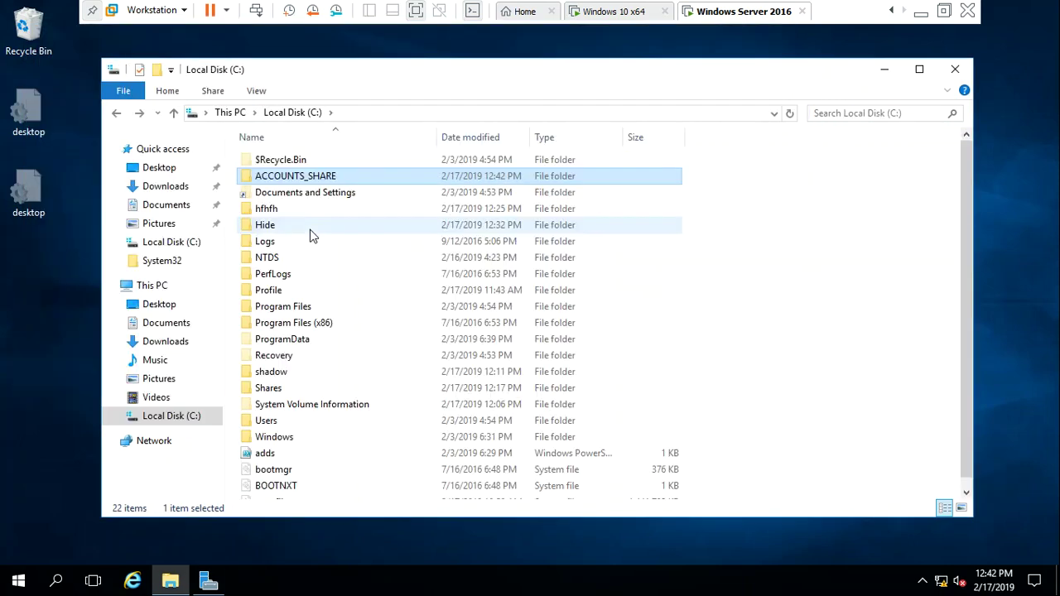
{"action": "left_click", "coordinate": [955, 69]}
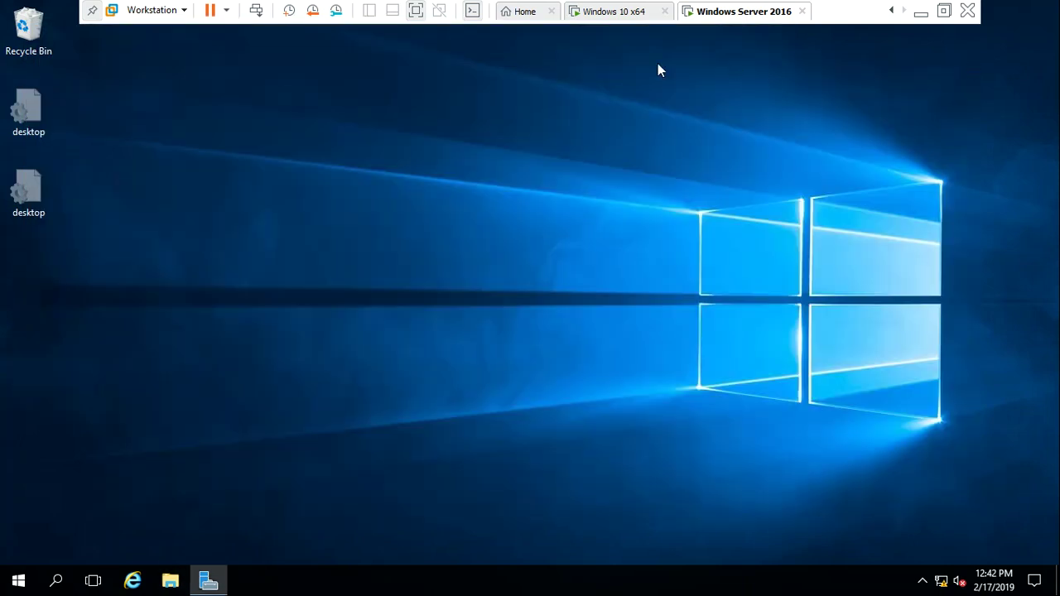
- Switch to the Windows 10 x64 virtual machine and open the accounts_share folder on 192.168.1.101
{"action": "left_click", "coordinate": [617, 22]}
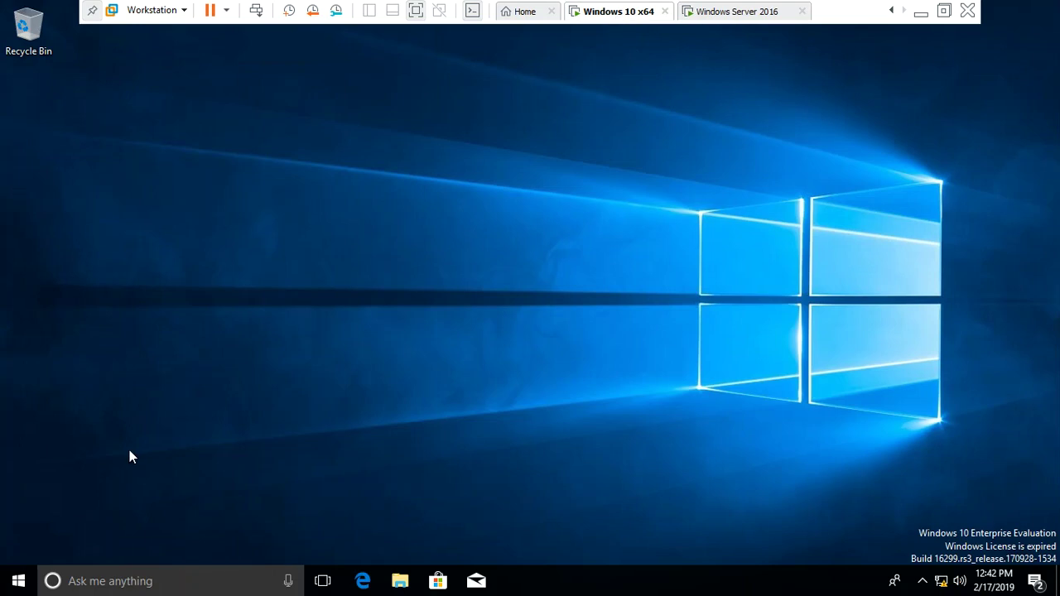
{"action": "key", "text": "super+r"}
{"action": "key", "text": "Return"}
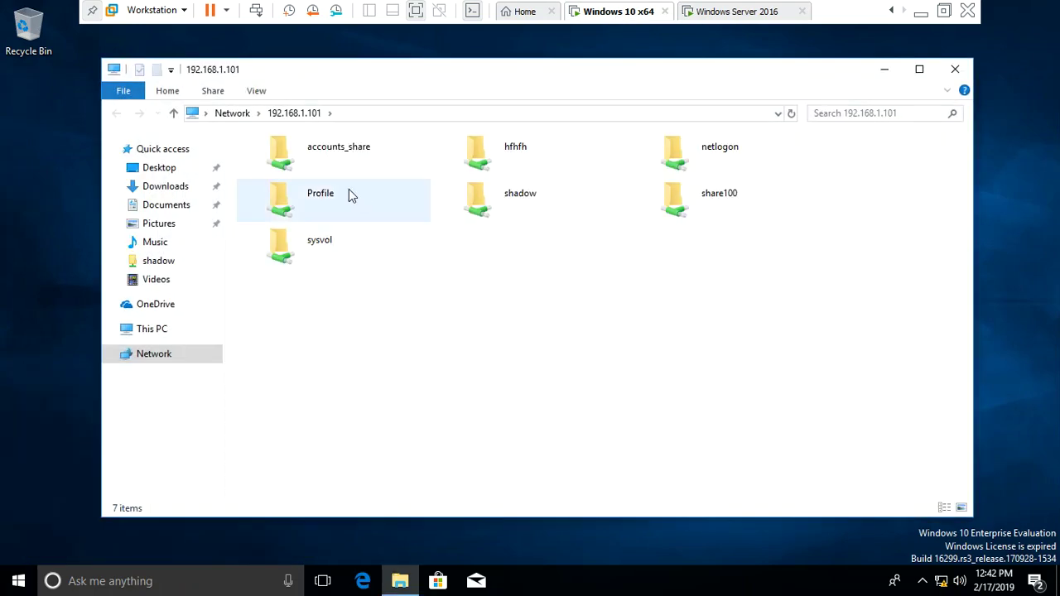
{"action": "left_click", "coordinate": [359, 165]}
{"action": "double_click", "coordinate": [358, 165]}
- Add the lines kashdoihasiodh, askdhasihdioas, dsahdiohsaiod, asodjaspojdas, dosaopdjopas and dasdjoasjd above the existing text in New Text Document and save it
{"action": "double_click", "coordinate": [358, 161]}
{"action": "type", "text": "oihasiodh"}
{"action": "key", "text": "Return"}
{"action": "type", "text": "askdhasihdioas"}
{"action": "key", "text": "Return"}
{"action": "type", "text": "dsahdiohsaiod"}
{"action": "key", "text": "Return"}
{"action": "type", "text": "asodjaspojdas"}
{"action": "key", "text": "Return"}
{"action": "type", "text": "dosaopdjopas"}
{"action": "key", "text": "Return"}
{"action": "type", "text": "dasdjo"}
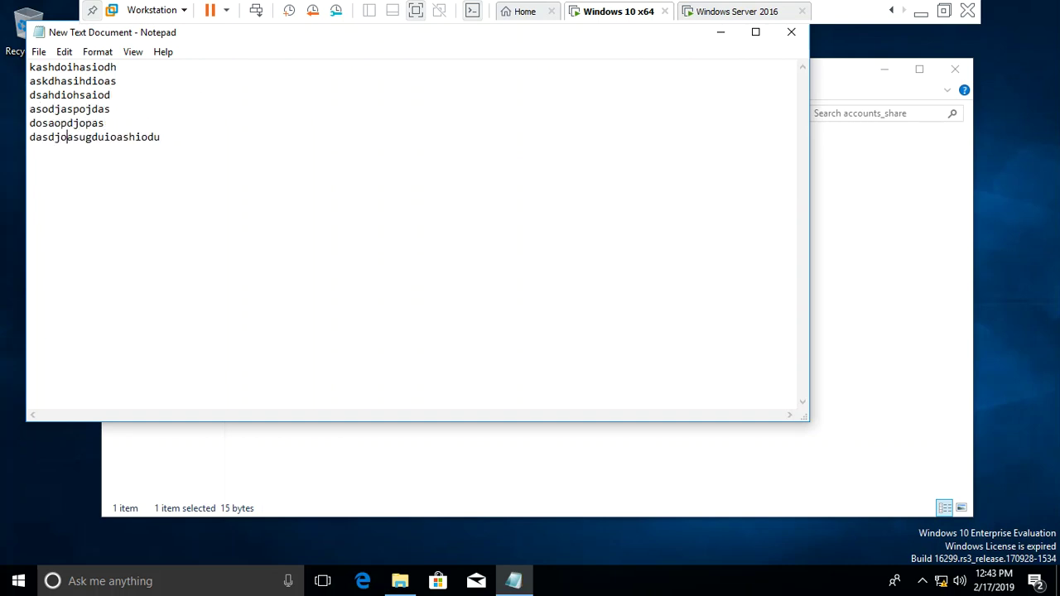
{"action": "type", "text": "asjd"}
{"action": "key", "text": "Return"}
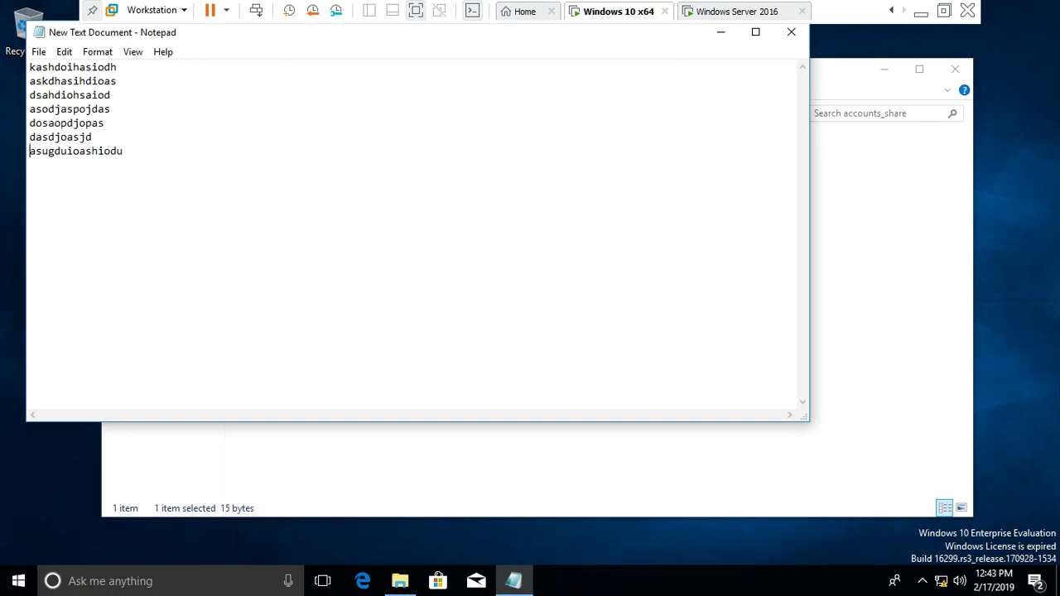
{"action": "left_click", "coordinate": [792, 32]}
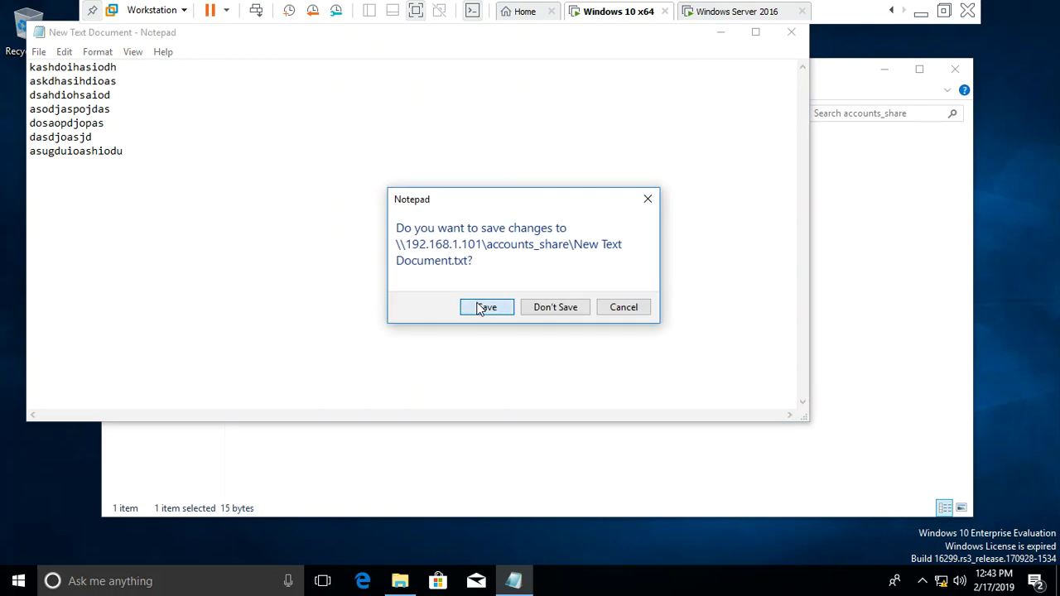
{"action": "left_click", "coordinate": [485, 307]}
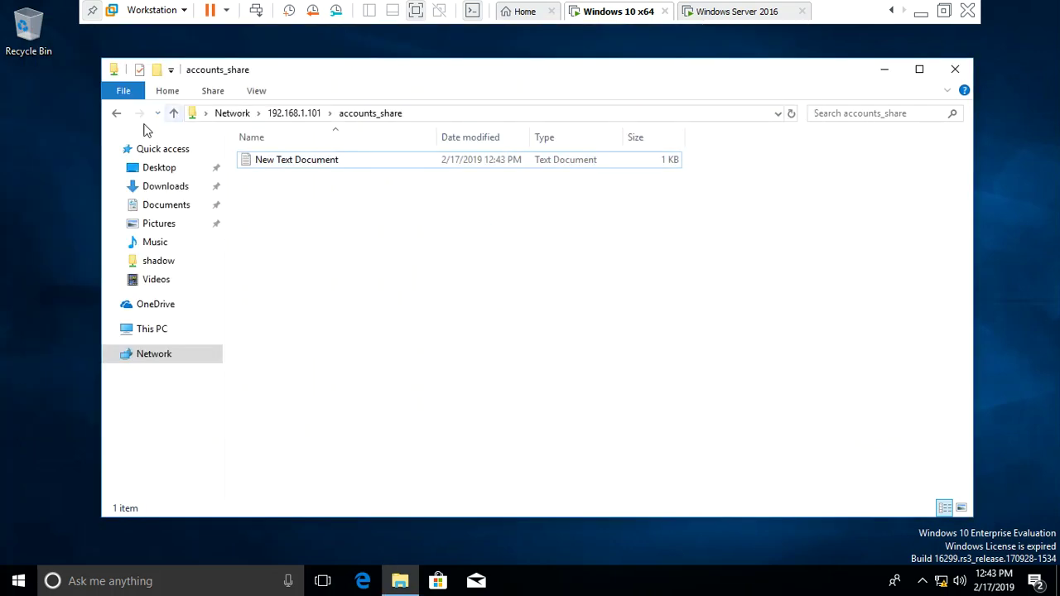
- Make the accounts_share folder on 192.168.1.101 always available offline and check the folder's contents
{"action": "left_click", "coordinate": [119, 115]}
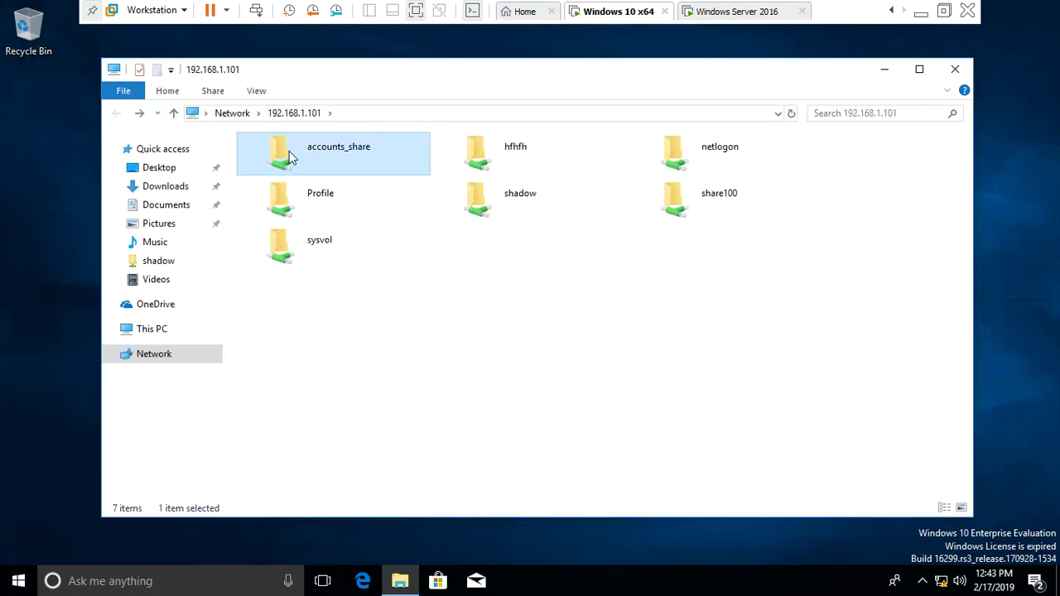
{"action": "right_click", "coordinate": [290, 159]}
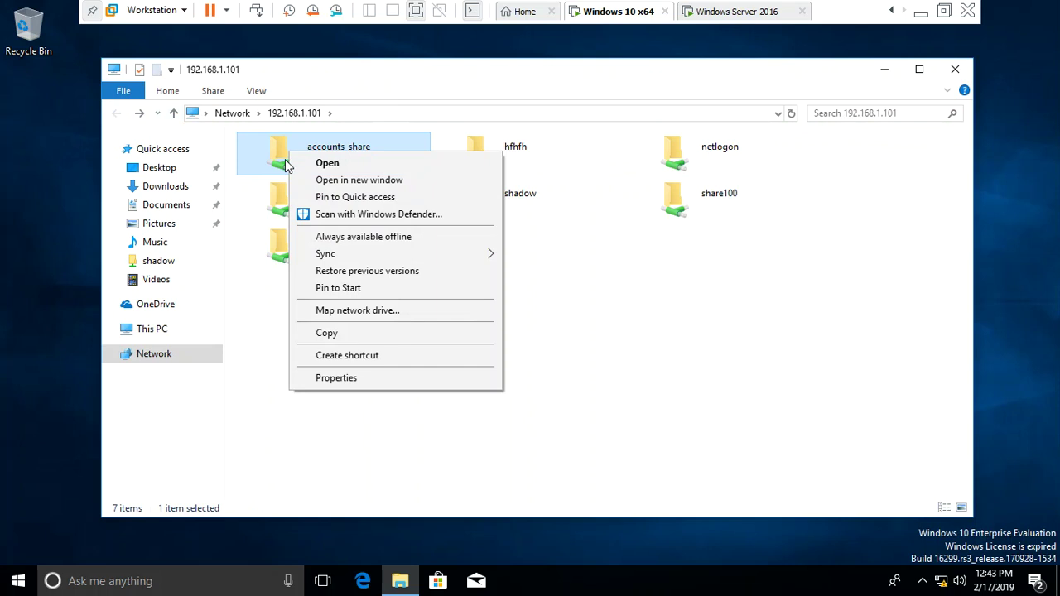
{"action": "left_click", "coordinate": [444, 238]}
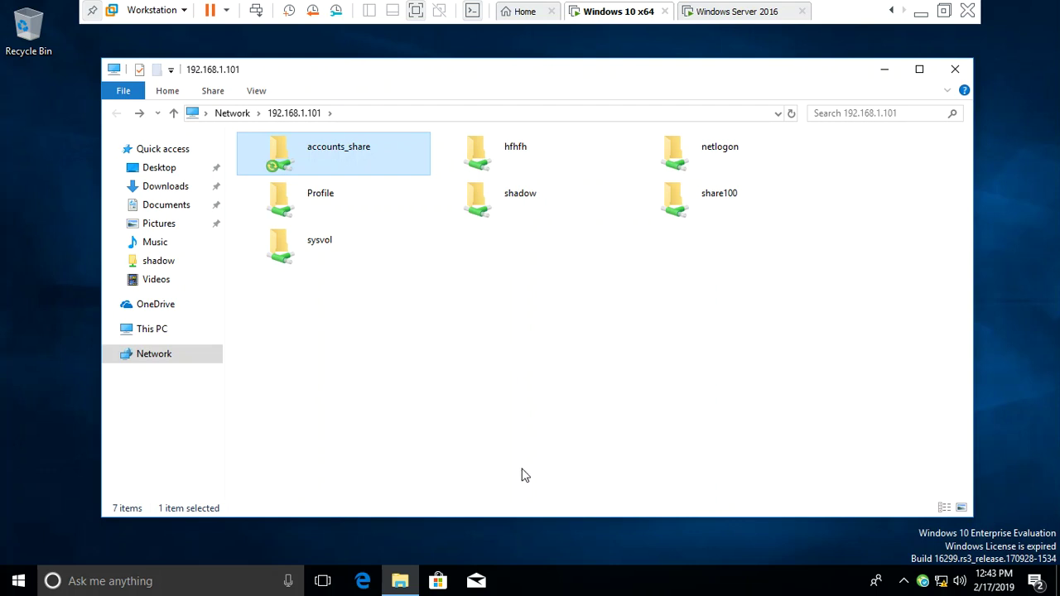
{"action": "double_click", "coordinate": [346, 164]}
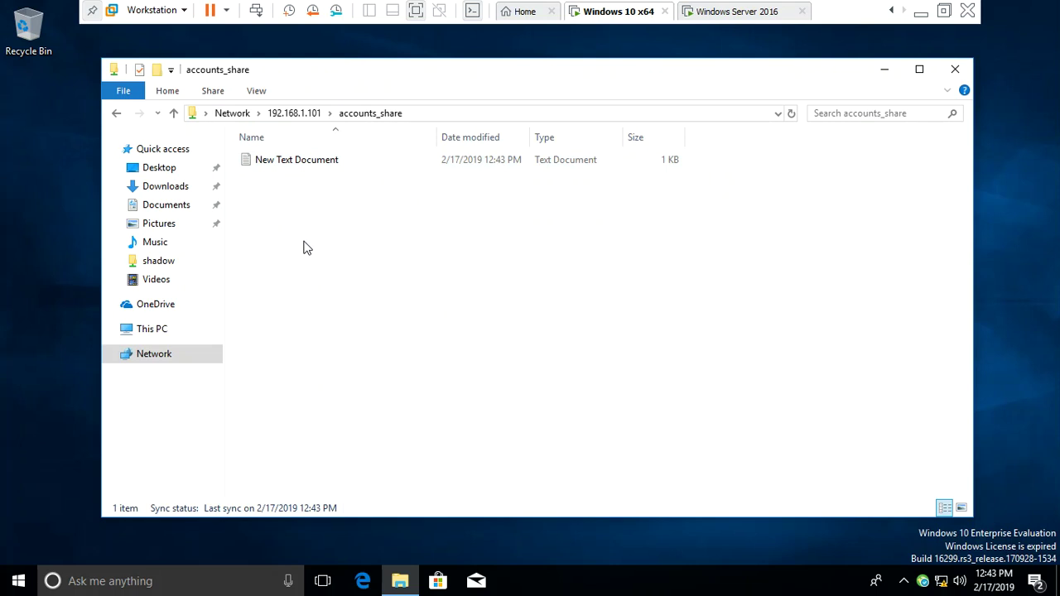
{"action": "left_click", "coordinate": [118, 113]}
{"action": "left_click", "coordinate": [469, 265]}
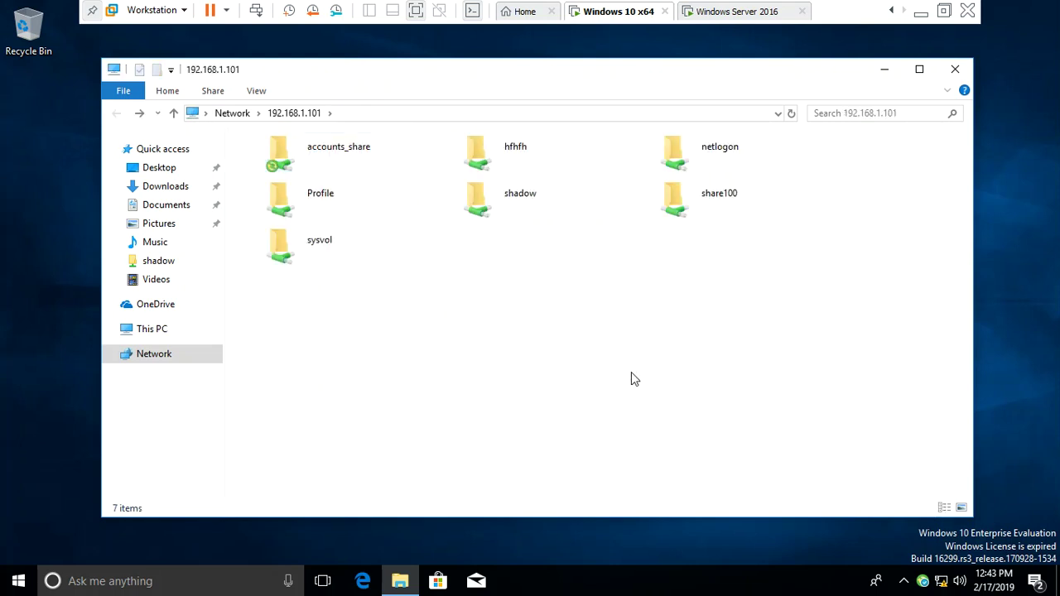
- Switch to the Windows Server 2016 virtual machine and suspend its guest
{"action": "left_click", "coordinate": [733, 16]}
{"action": "right_click", "coordinate": [733, 16]}
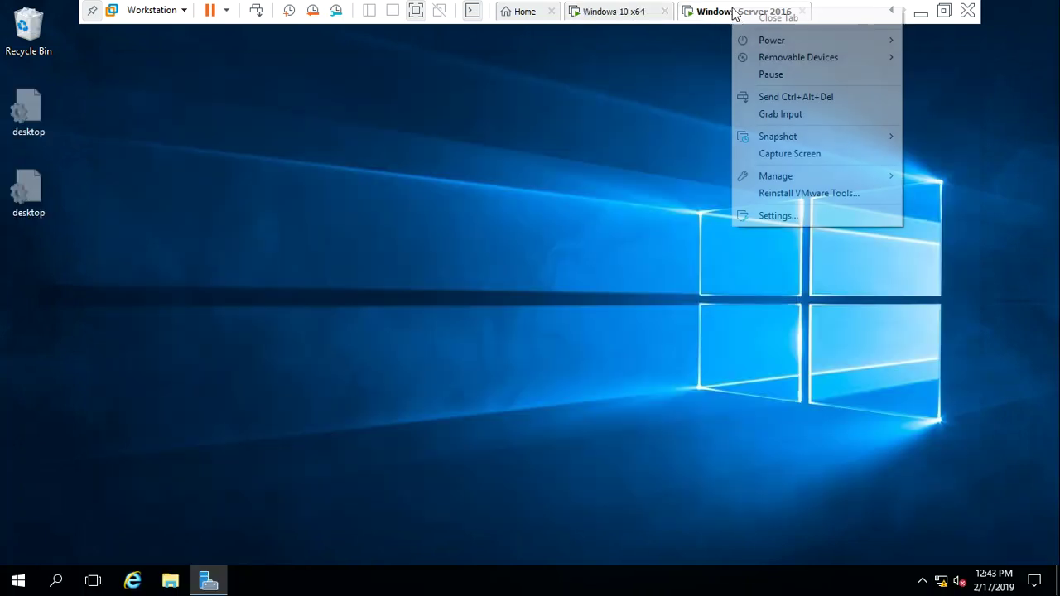
{"action": "mouse_move", "coordinate": [800, 46]}
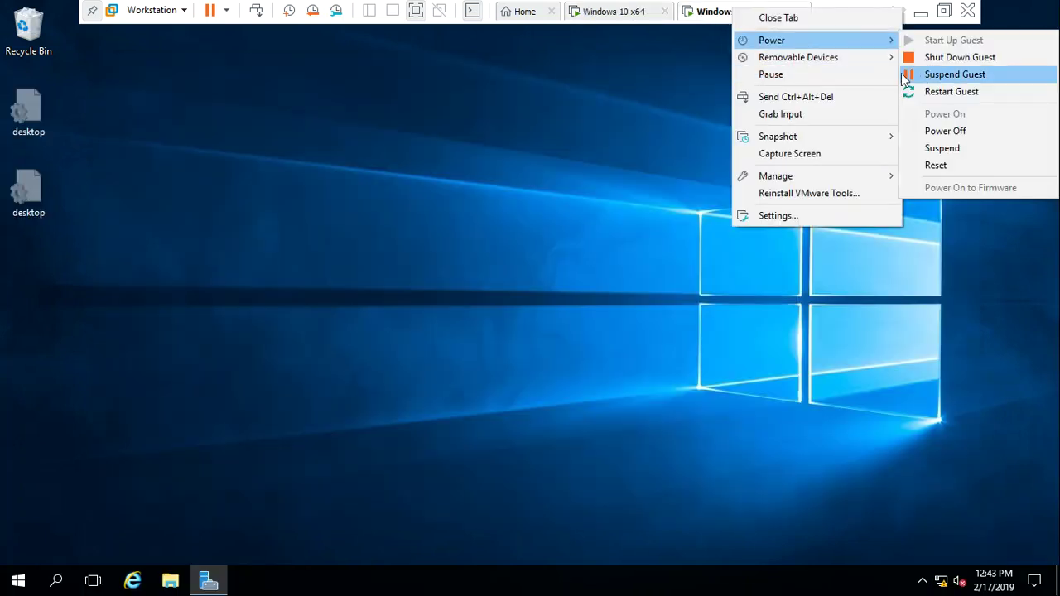
{"action": "left_click", "coordinate": [930, 77]}
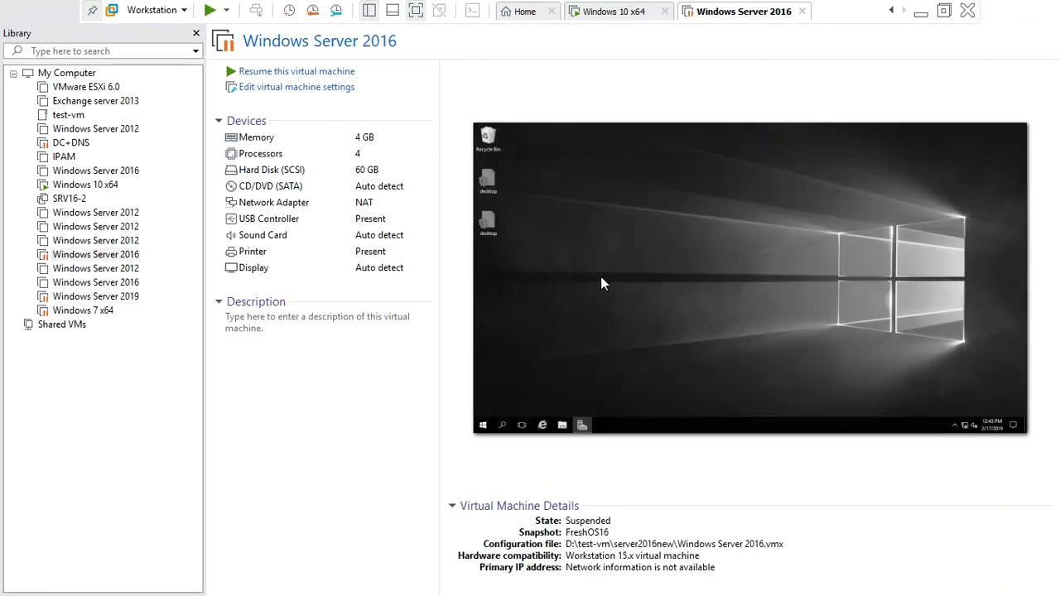
- Return to the Windows 10 x64 virtual machine, reconnect to \\192.168.1.101 from a fresh window, and open accounts_share
{"action": "left_click", "coordinate": [615, 14]}
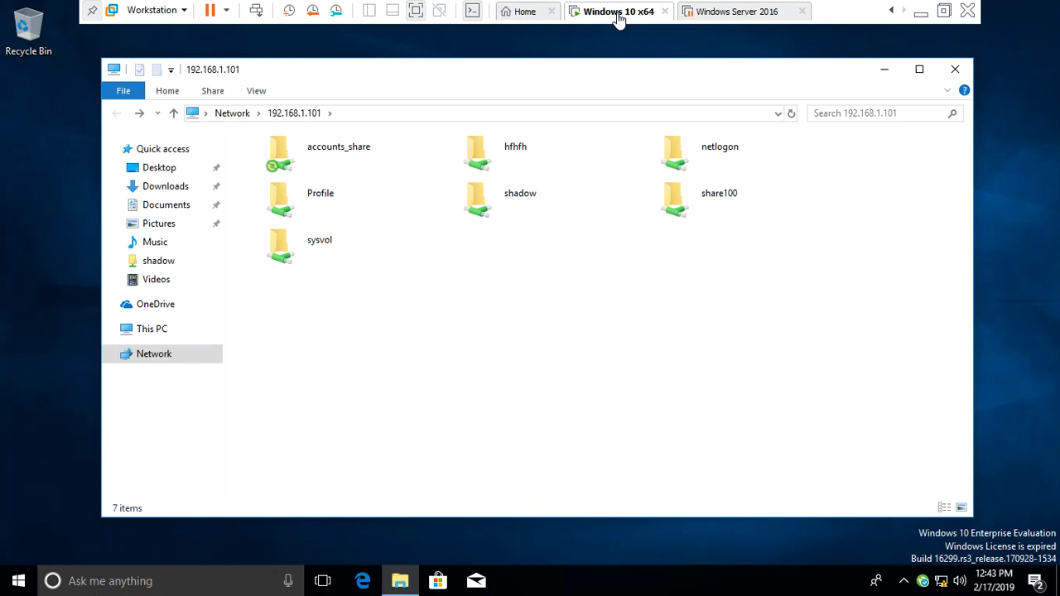
{"action": "left_click", "coordinate": [956, 69]}
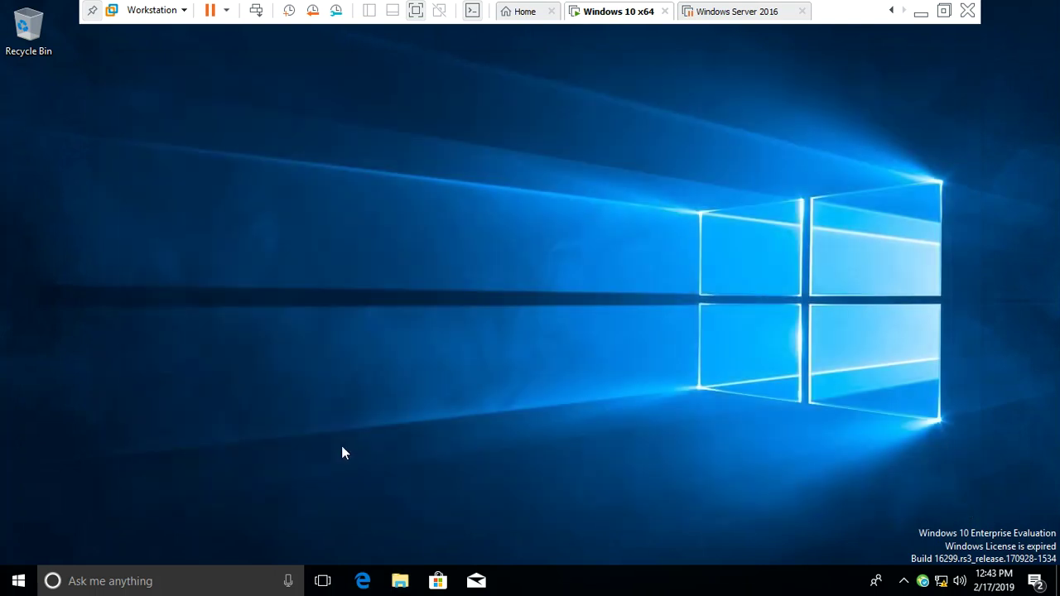
{"action": "key", "text": "super+r"}
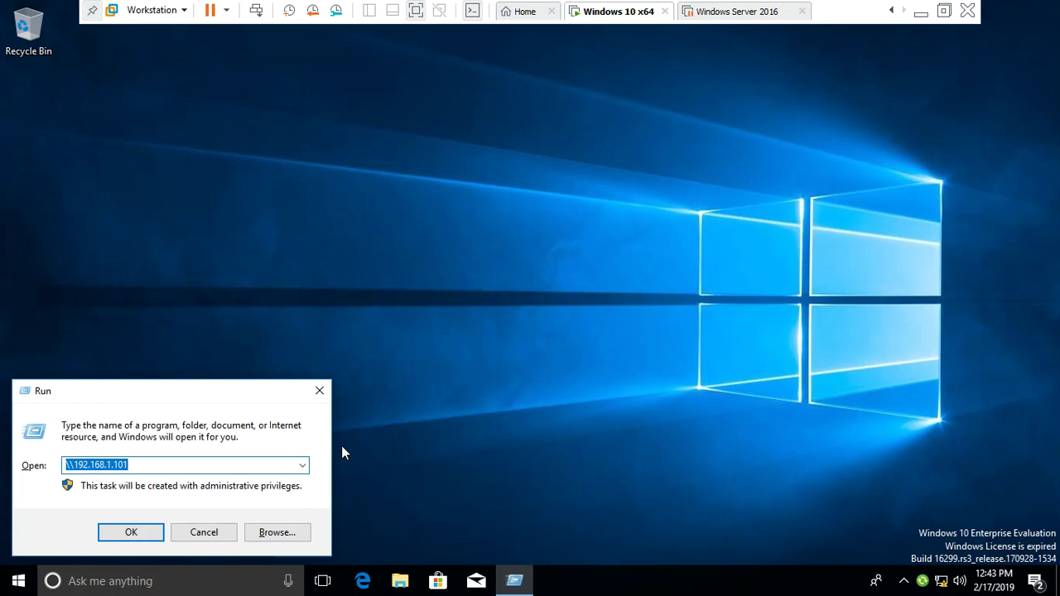
{"action": "key", "text": "Return"}
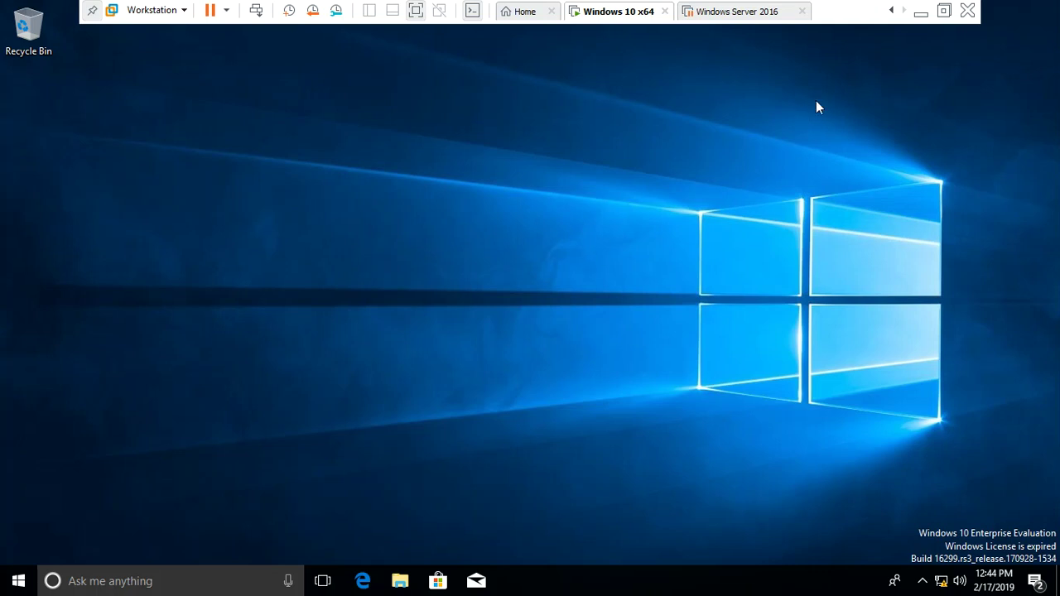
{"action": "left_click", "coordinate": [920, 21]}
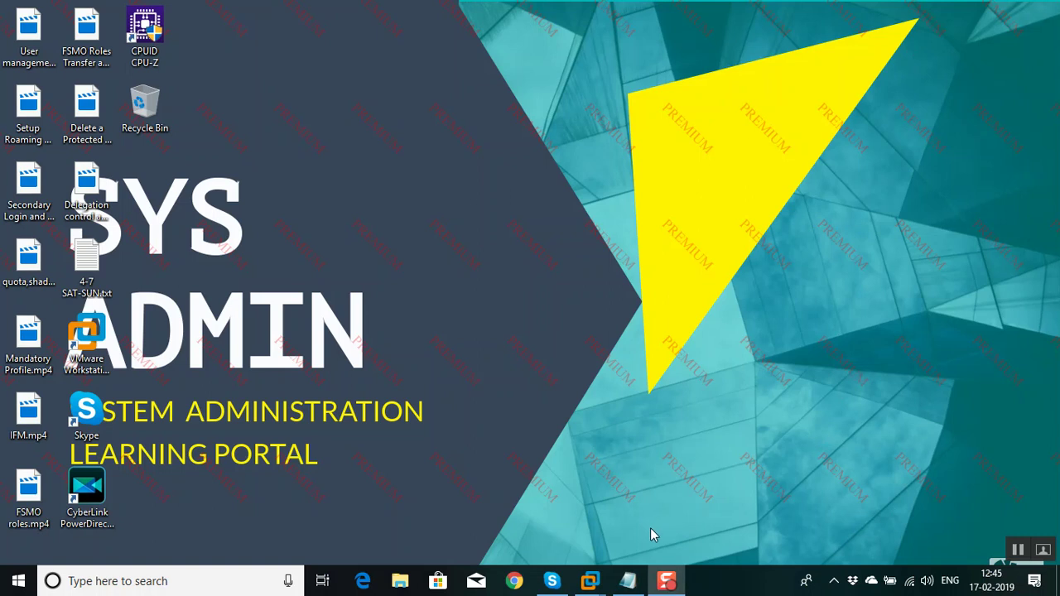
{"action": "mouse_move", "coordinate": [589, 584]}
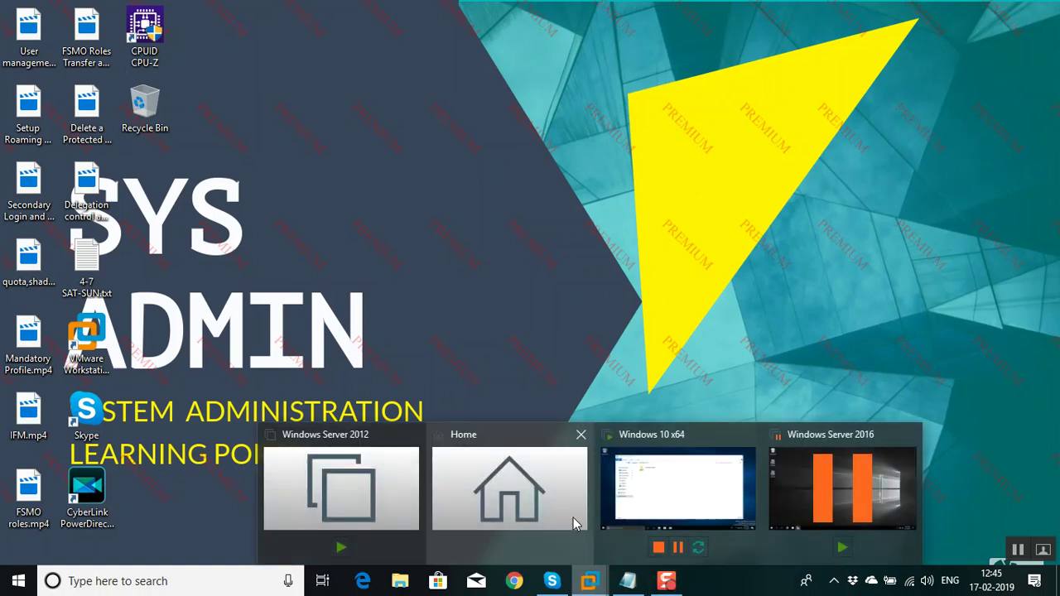
{"action": "left_click", "coordinate": [687, 489]}
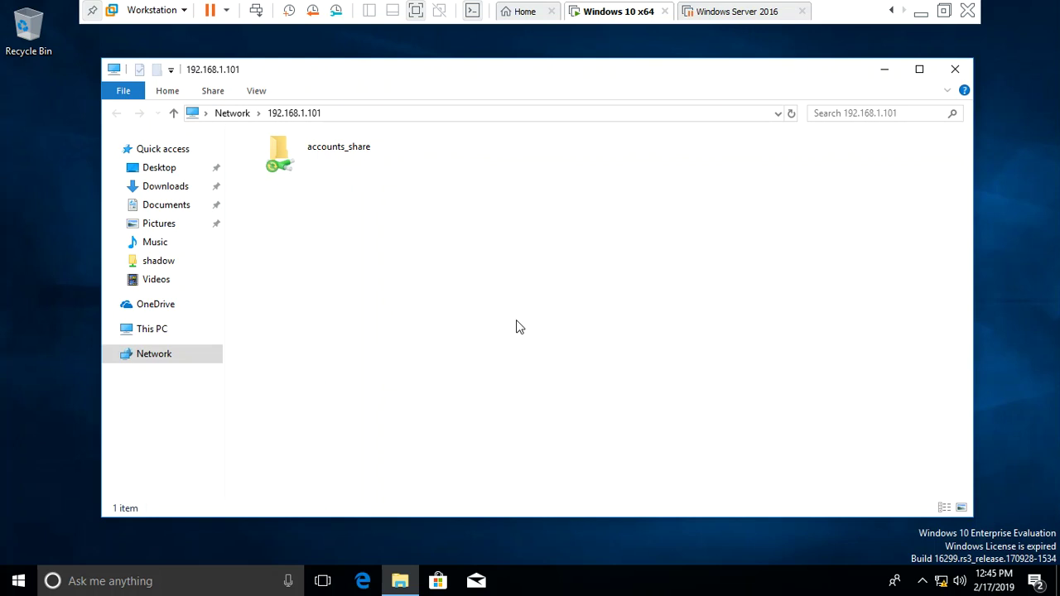
{"action": "double_click", "coordinate": [322, 153]}
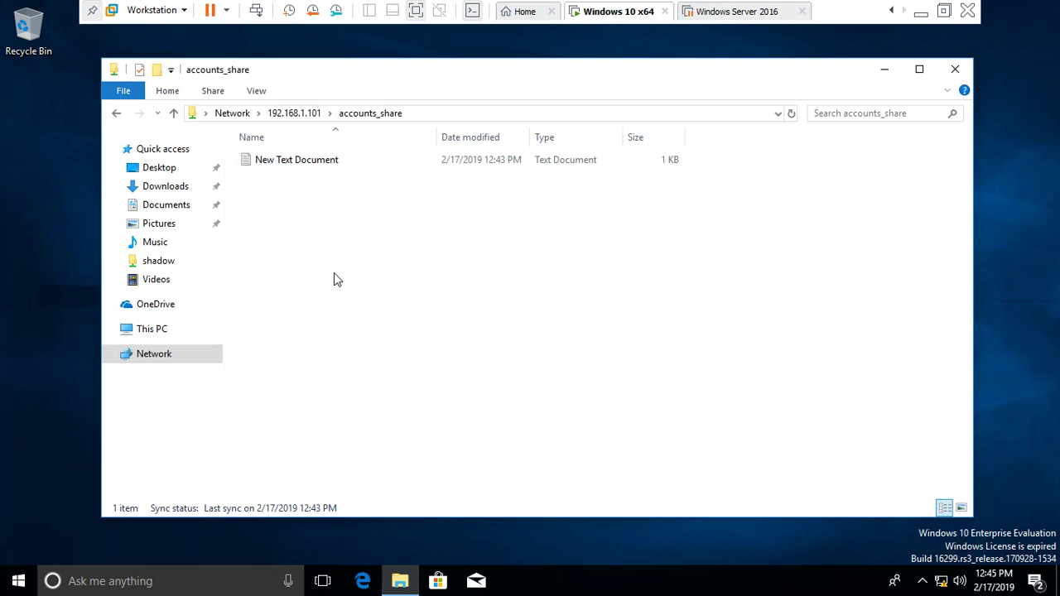
- Append the lines sdkoihfoiashofdihasoidhoiashd, asiodhoiashdoihas, dioashoidhiasohd, asiodhoasihdoias, dioashodihasiod and asiodhoiashd to New Text Document and save it
{"action": "double_click", "coordinate": [339, 162]}
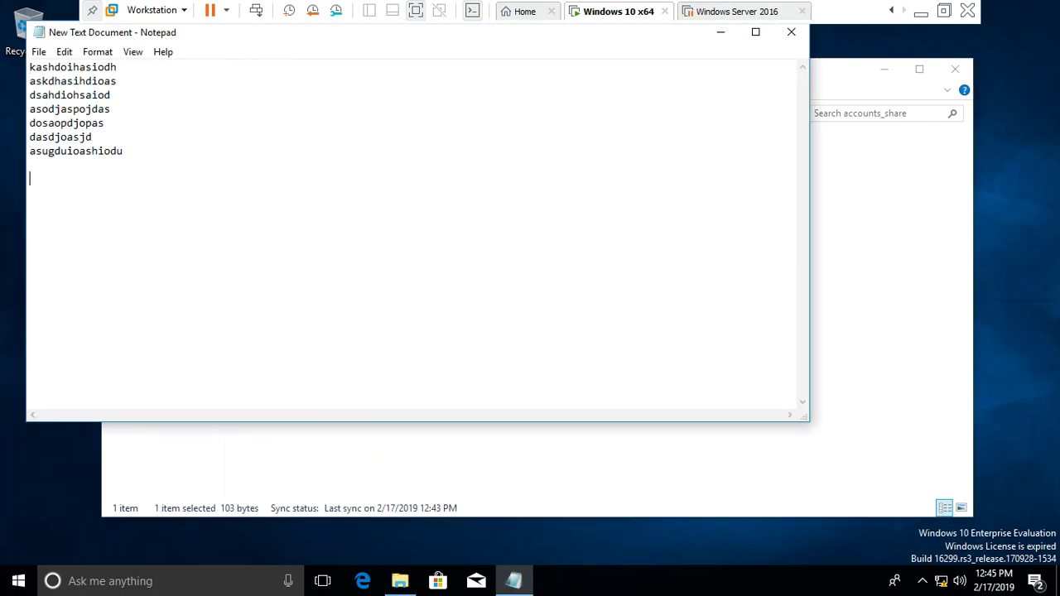
{"action": "type", "text": "sdkoihfoiashofdihasoidhoiashd"}
{"action": "key", "text": "Return"}
{"action": "type", "text": "asiodhoiashdoihas"}
{"action": "key", "text": "Return"}
{"action": "type", "text": "dioashoidhiasohd"}
{"action": "key", "text": "Return"}
{"action": "type", "text": "asiodhoasihdoias"}
{"action": "key", "text": "Return"}
{"action": "type", "text": "dioashodihasiod"}
{"action": "key", "text": "Return"}
{"action": "type", "text": "asiodhoiashd"}
{"action": "key", "text": "Return"}
{"action": "key", "text": "alt+f"}
{"action": "key", "text": "Up"}
{"action": "key", "text": "Return"}
{"action": "key", "text": "Return"}
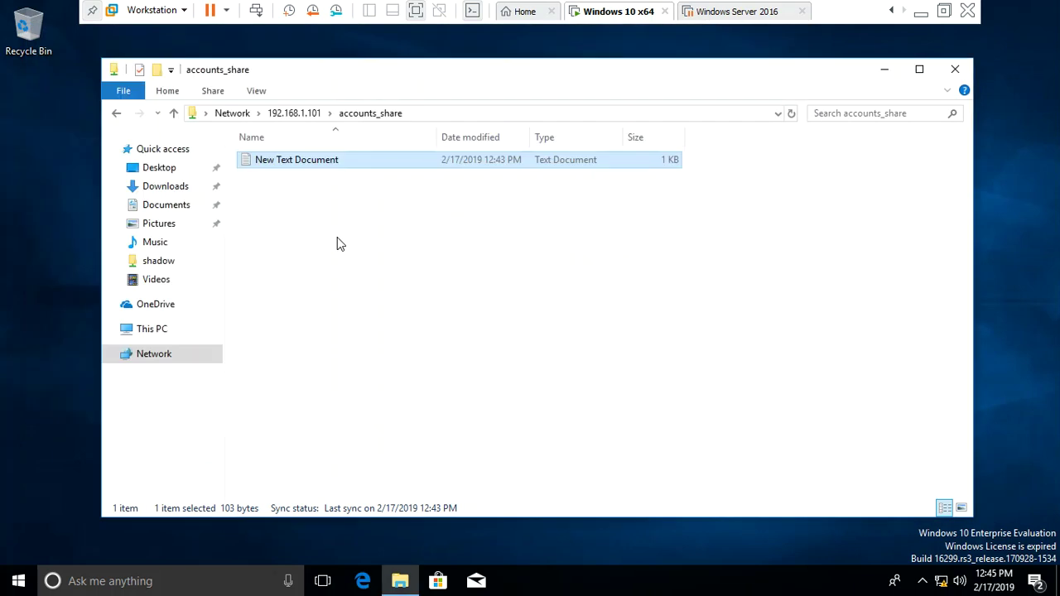
- Create a text document named sakdhsaiod in the accounts_share folder
{"action": "right_click", "coordinate": [337, 241]}
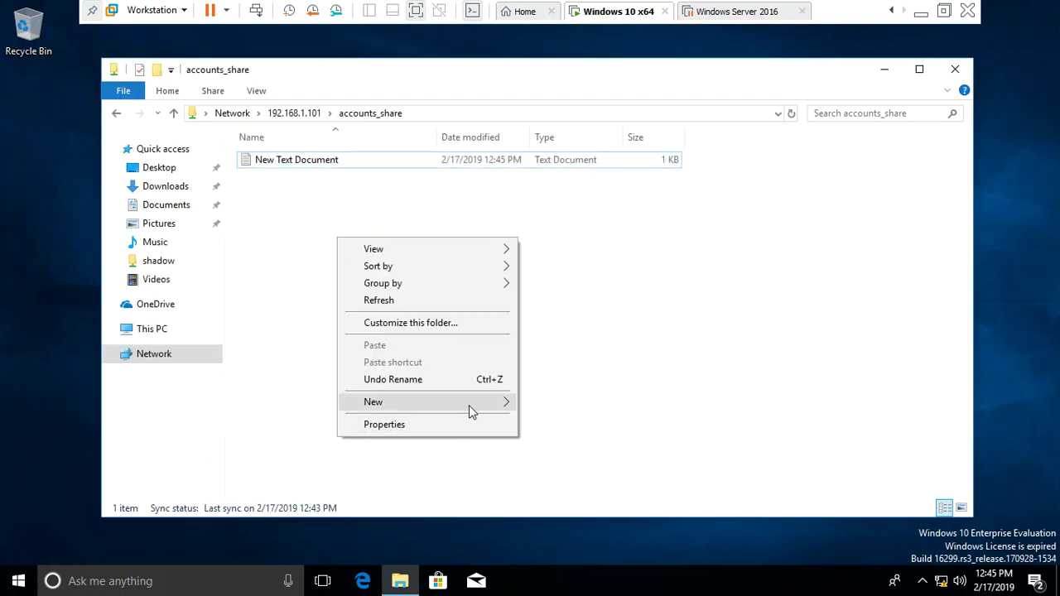
{"action": "mouse_move", "coordinate": [471, 405]}
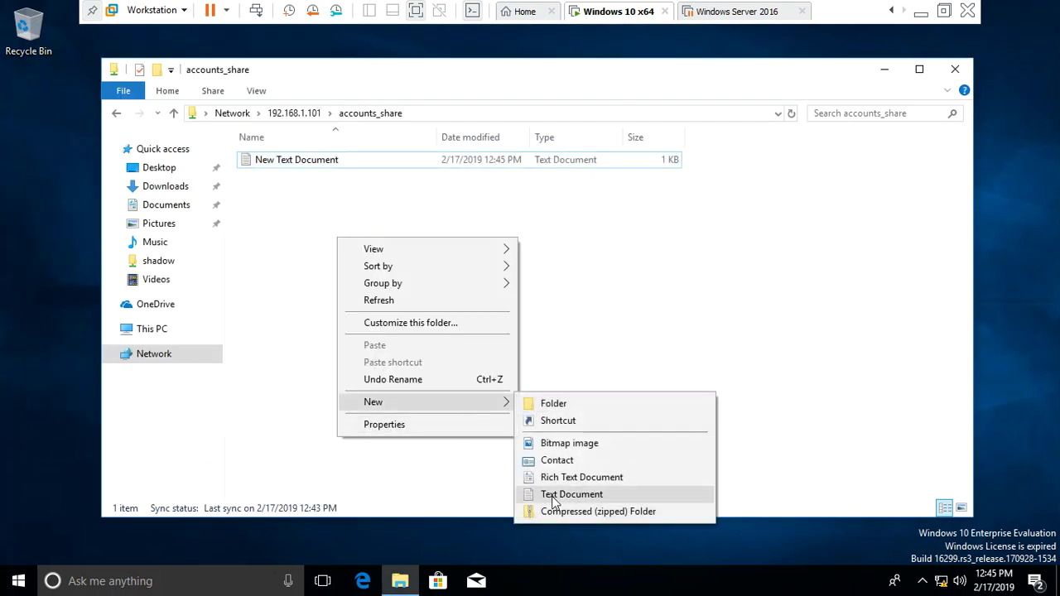
{"action": "left_click", "coordinate": [554, 495]}
{"action": "type", "text": "sakdhsaiod"}
{"action": "key", "text": "Return"}
- Enter the lines asdoisahidohas, asjdhioashodi, asidhasiohdio, asidsaohsdh and asidhsiasd in the sakdhsaiod document, save it, and close the folder window
{"action": "key", "text": "Return"}
{"action": "type", "text": "asdoisahidohas"}
{"action": "key", "text": "Return"}
{"action": "type", "text": "asjdhioashodi"}
{"action": "key", "text": "Return"}
{"action": "type", "text": "asidhasiohdio"}
{"action": "key", "text": "Return"}
{"action": "type", "text": "asidsaohsdh"}
{"action": "key", "text": "Return"}
{"action": "type", "text": "asidhsiasd"}
{"action": "key", "text": "Return"}
{"action": "key", "text": "alt"}
{"action": "key", "text": "f"}
{"action": "key", "text": "Up"}
{"action": "key", "text": "Return"}
{"action": "key", "text": "BackSpace"}
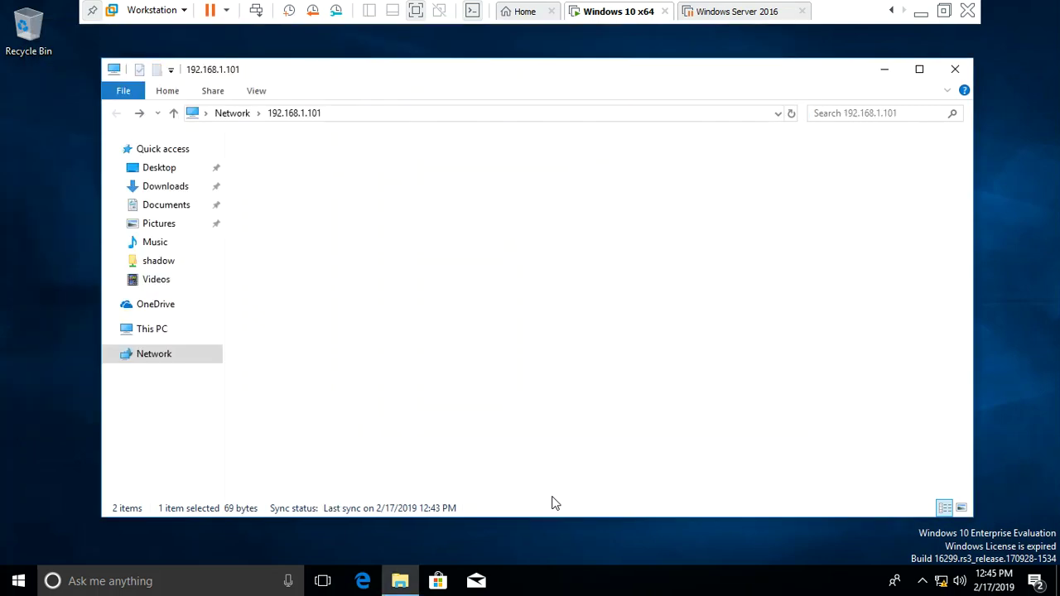
{"action": "key", "text": "alt+Right"}
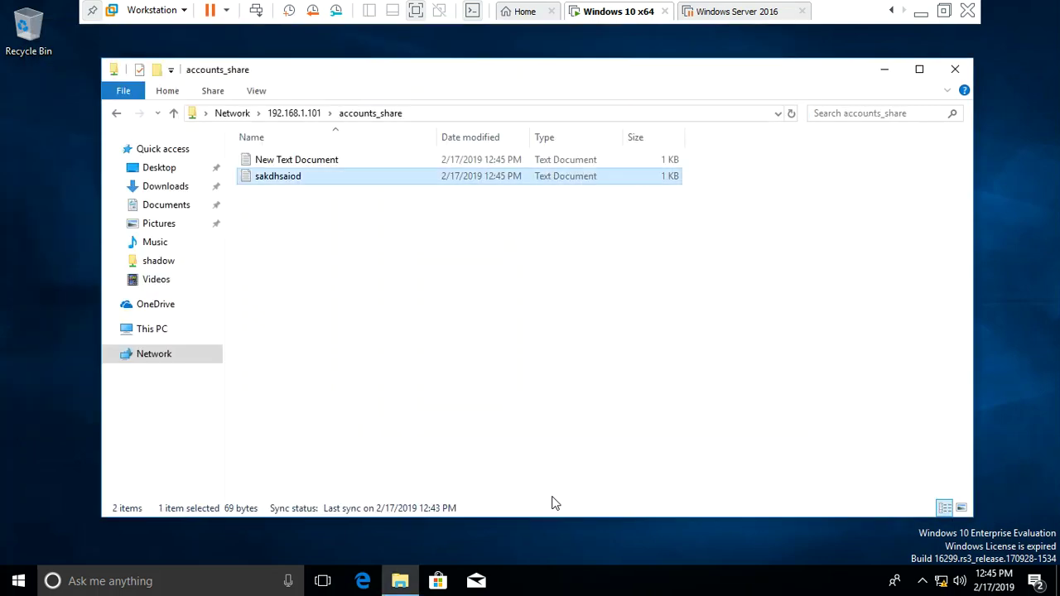
{"action": "left_click", "coordinate": [454, 358]}
{"action": "left_click", "coordinate": [955, 72]}
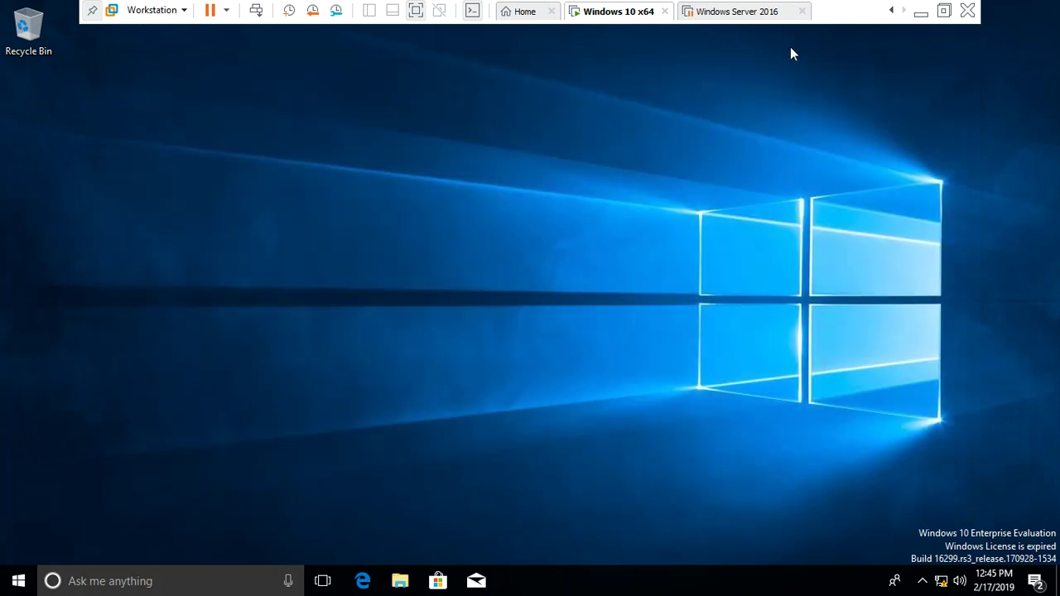
- Switch to the Windows Server 2016 virtual machine, resume it, and refresh its desktop
{"action": "left_click", "coordinate": [744, 13]}
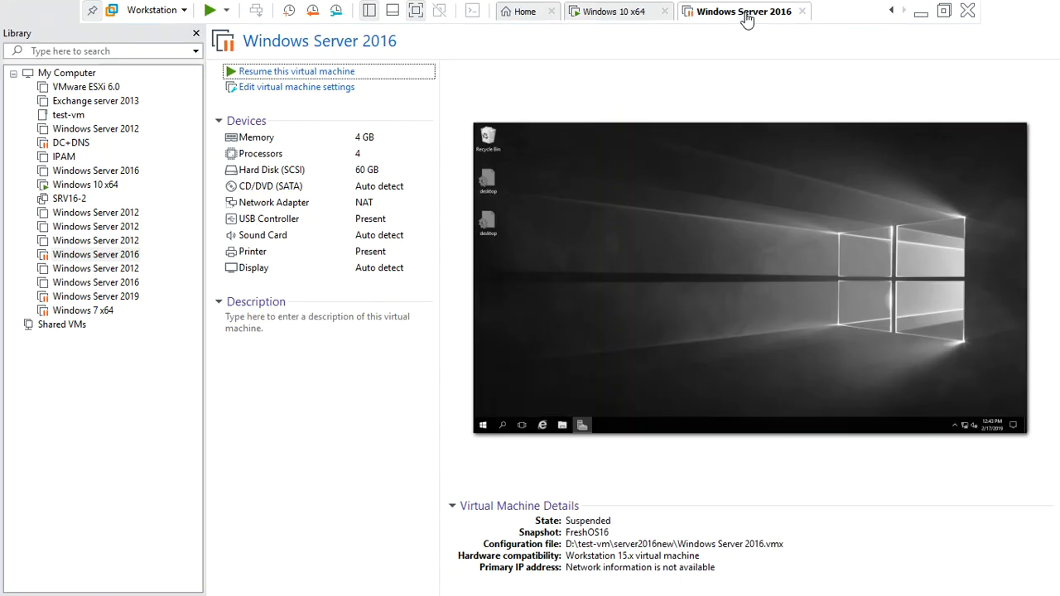
{"action": "left_click", "coordinate": [383, 74]}
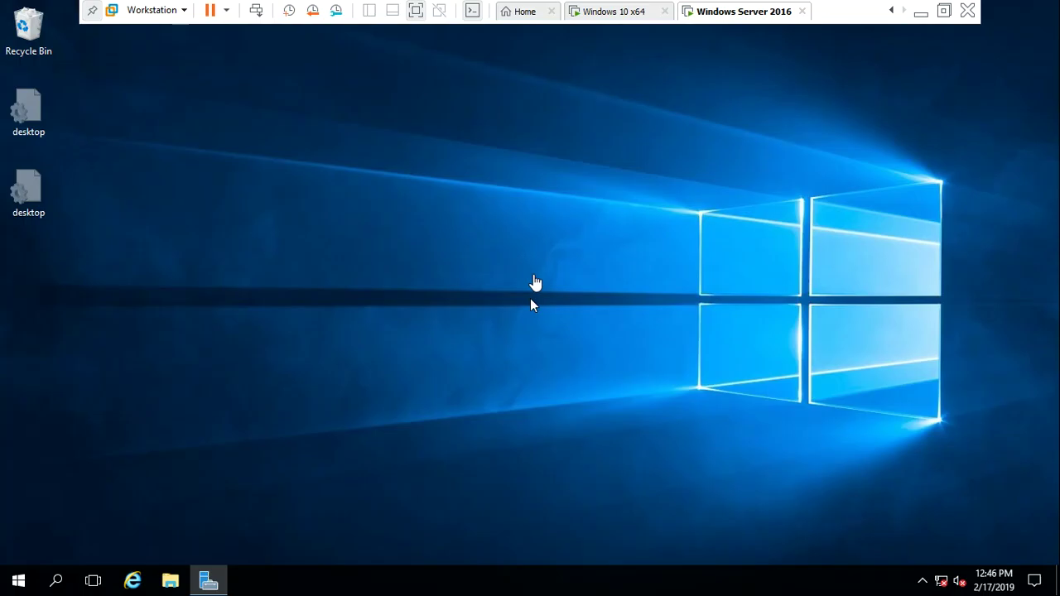
{"action": "right_click", "coordinate": [589, 209]}
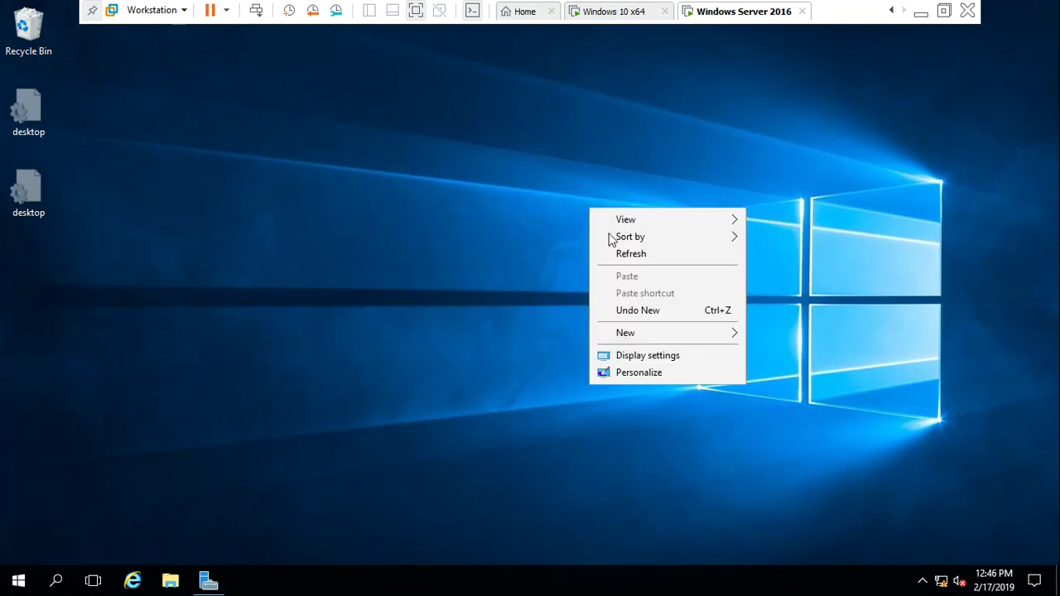
{"action": "left_click", "coordinate": [624, 258]}
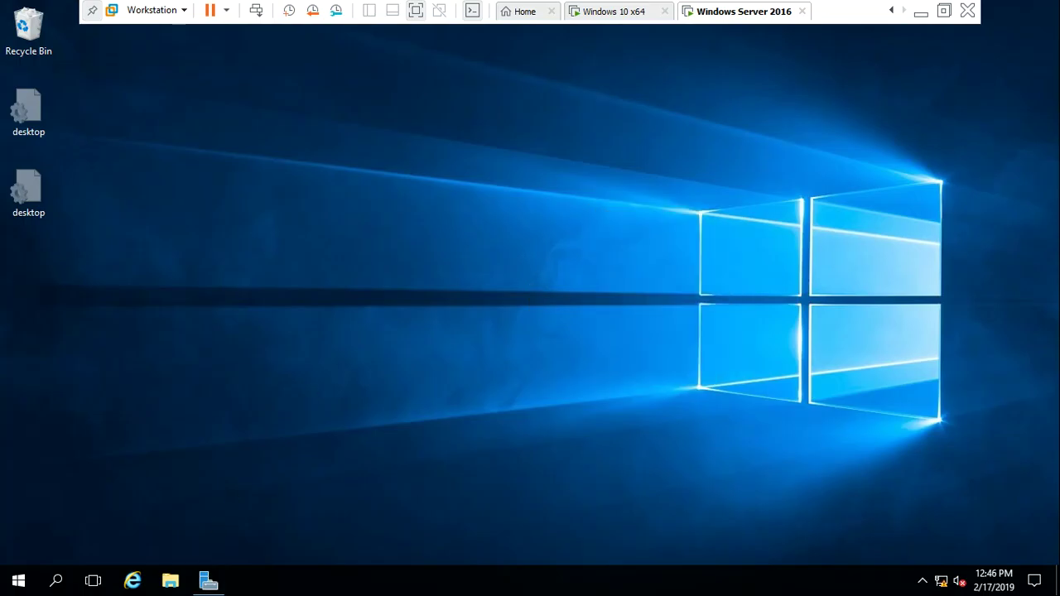
- Check the files in C:\ACCOUNTS_SHARE and the text of New Text Document, then close both windows
{"action": "left_click", "coordinate": [169, 581]}
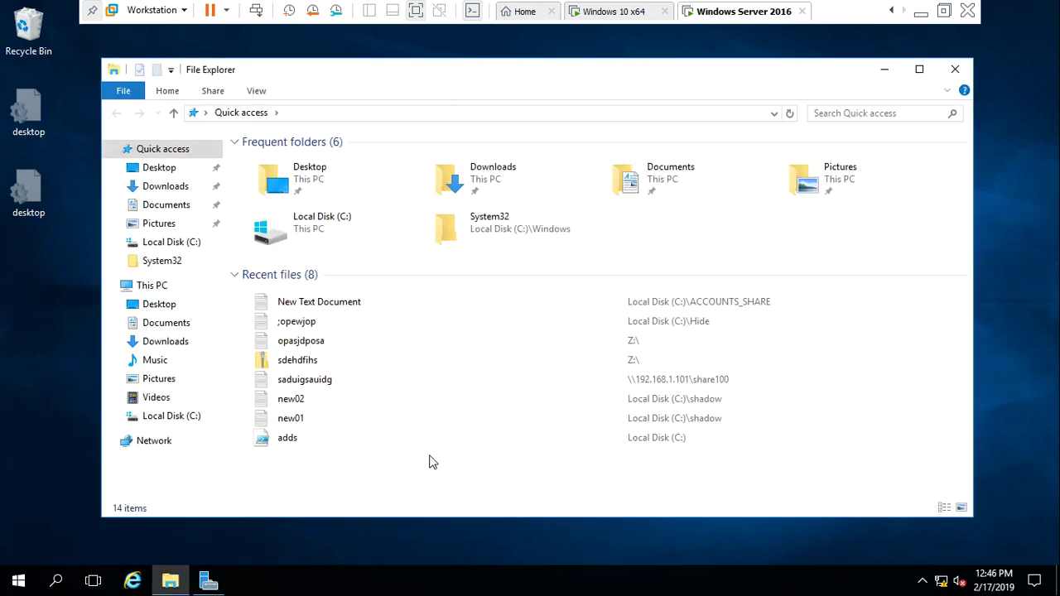
{"action": "left_click", "coordinate": [220, 421]}
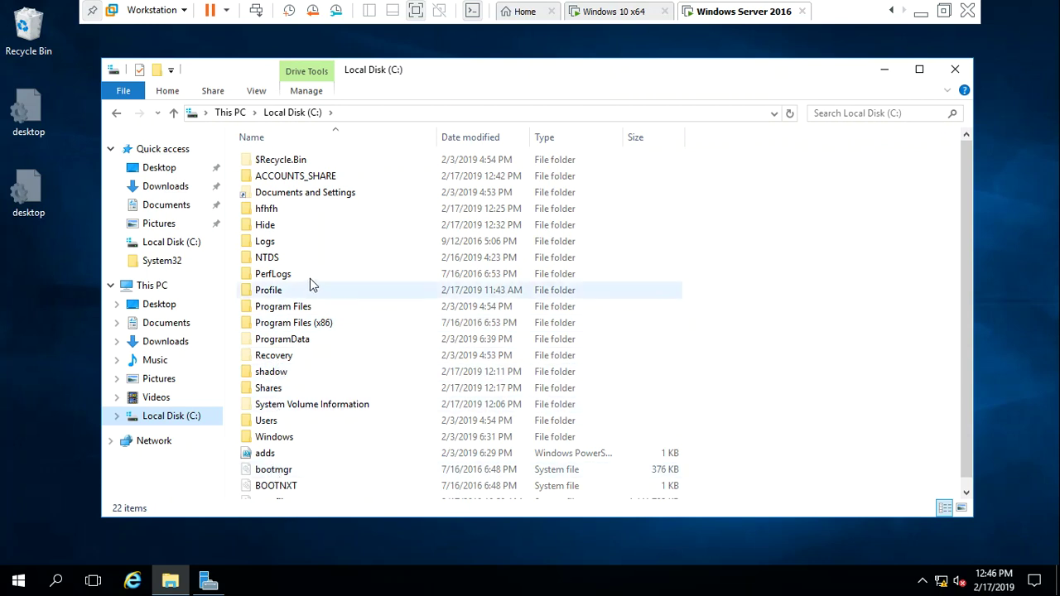
{"action": "double_click", "coordinate": [279, 180]}
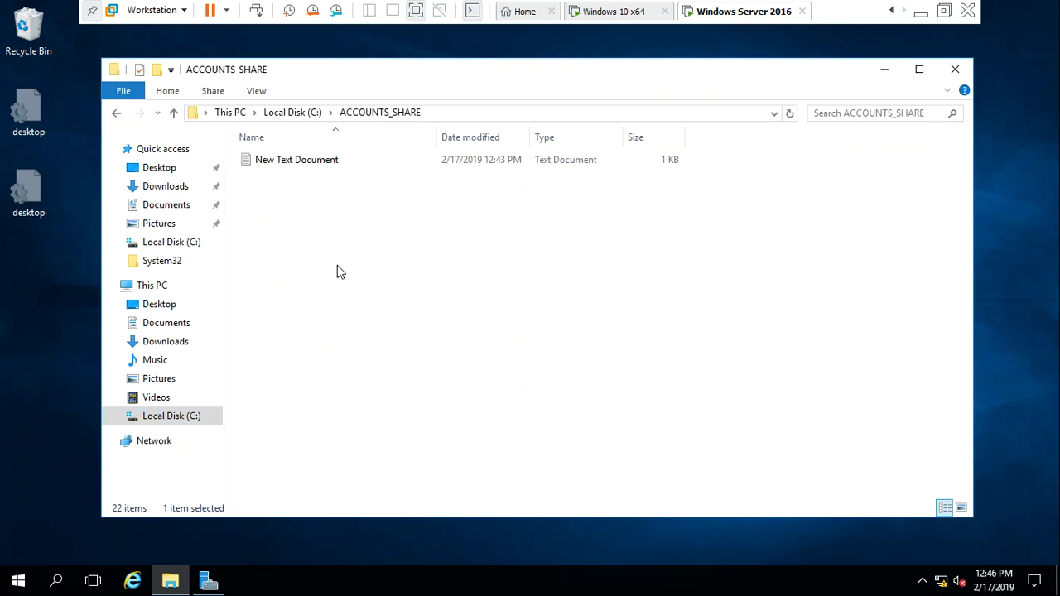
{"action": "double_click", "coordinate": [320, 161]}
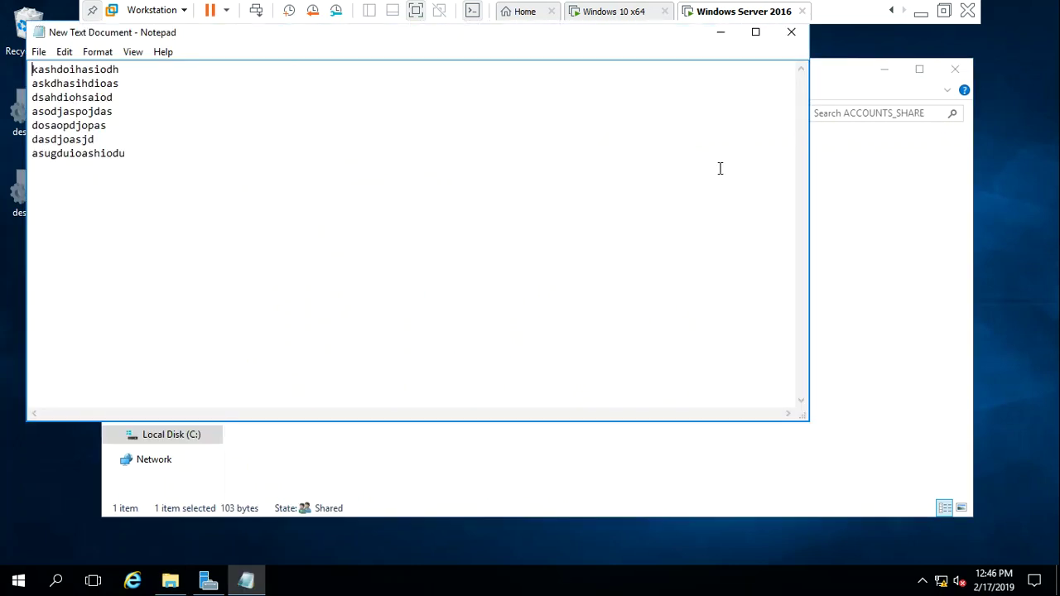
{"action": "left_click", "coordinate": [792, 35]}
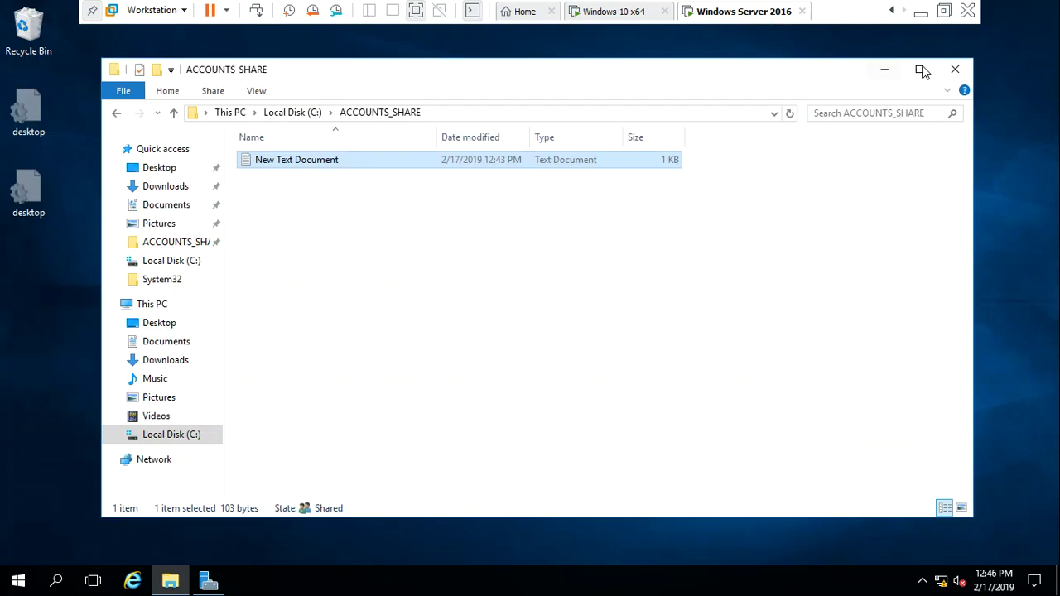
{"action": "left_click", "coordinate": [956, 71]}
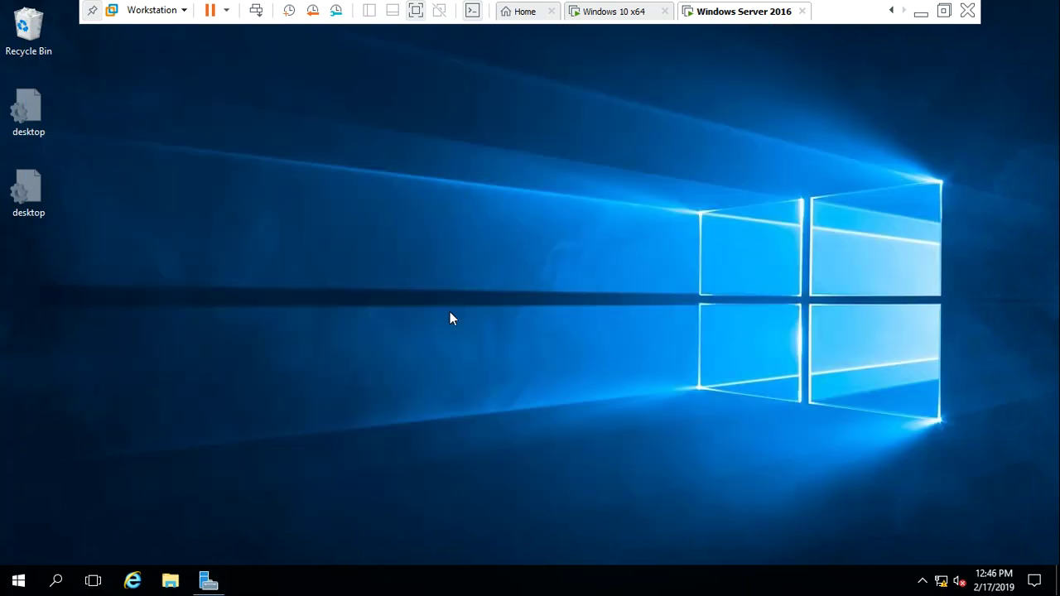
- Switch to the Windows 10 x64 virtual machine, open Sync Center, and select the Offline Files partnership
{"action": "left_click", "coordinate": [617, 10]}
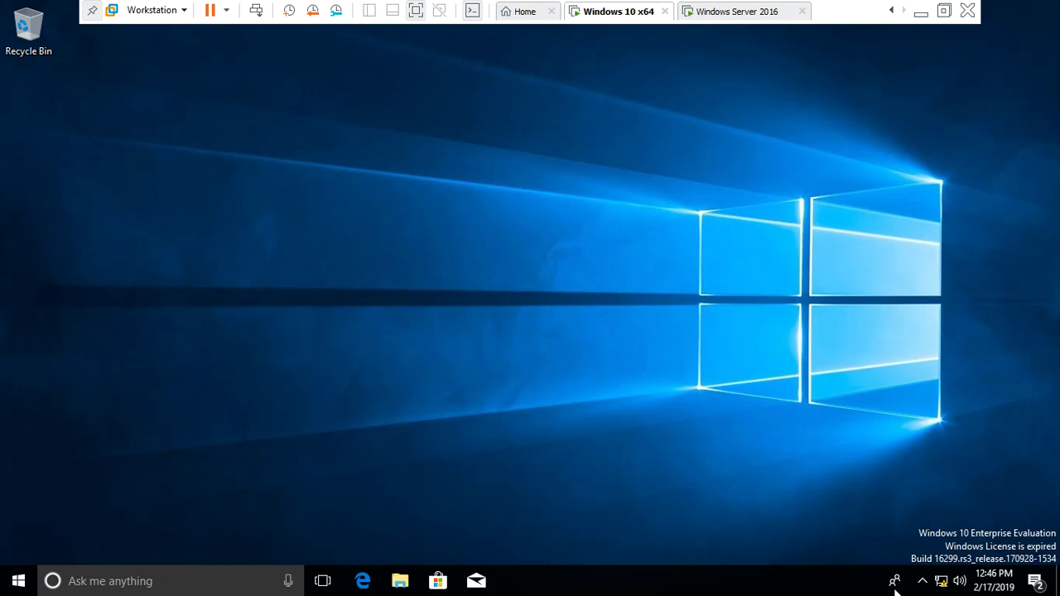
{"action": "left_click", "coordinate": [921, 583]}
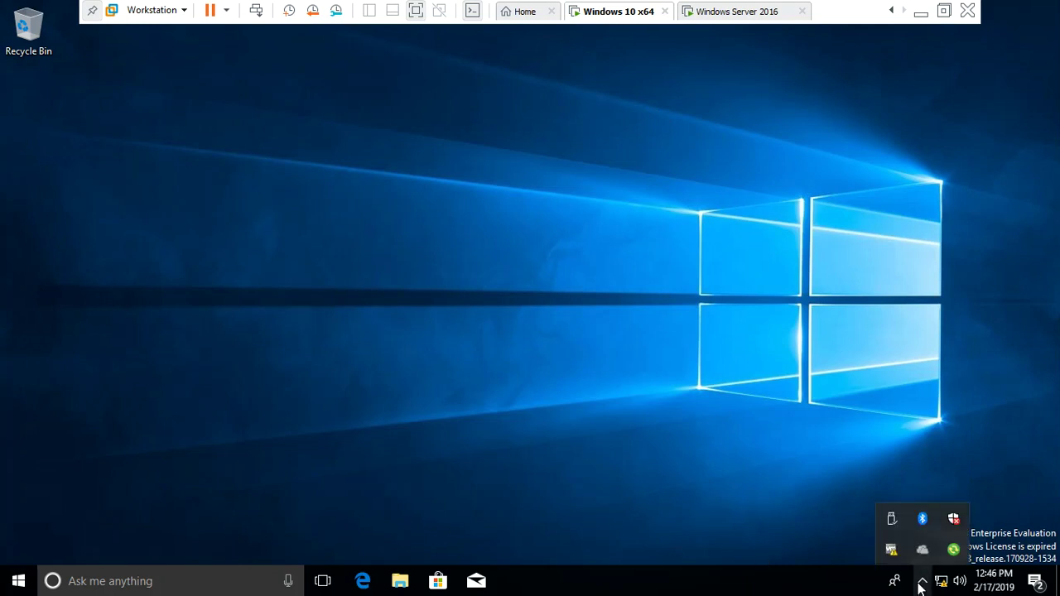
{"action": "double_click", "coordinate": [959, 560]}
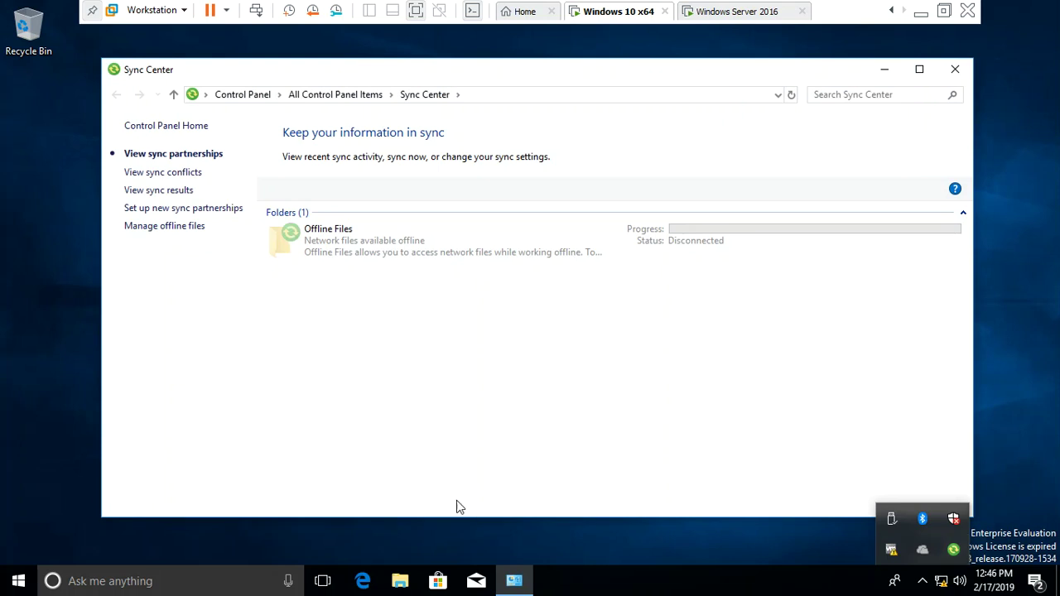
{"action": "left_click", "coordinate": [356, 256]}
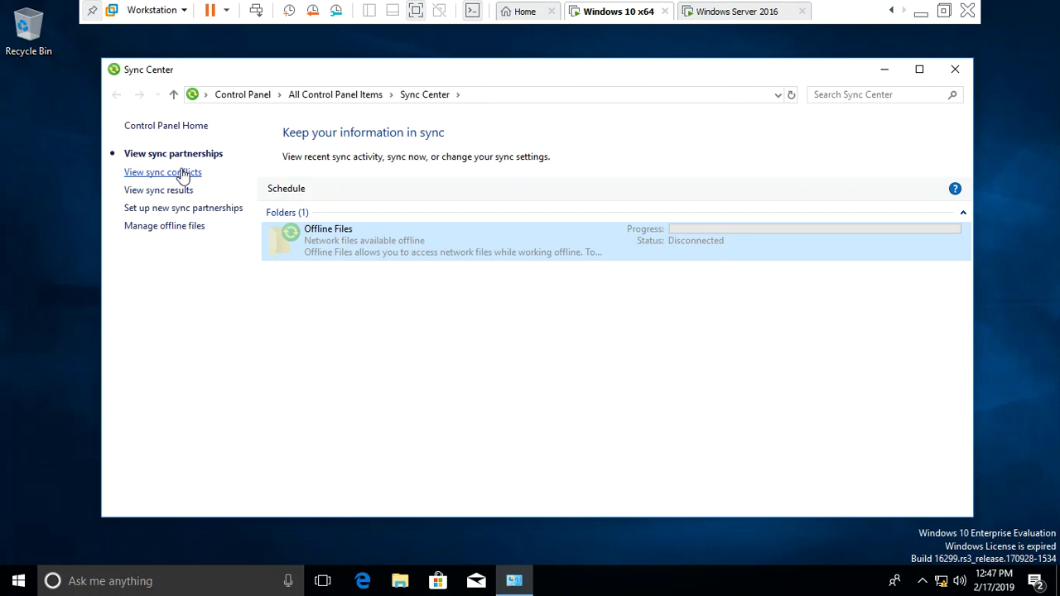
- Review the disk usage, encryption, network and general settings for managing offline files, then return to Sync Center
{"action": "left_click", "coordinate": [166, 234]}
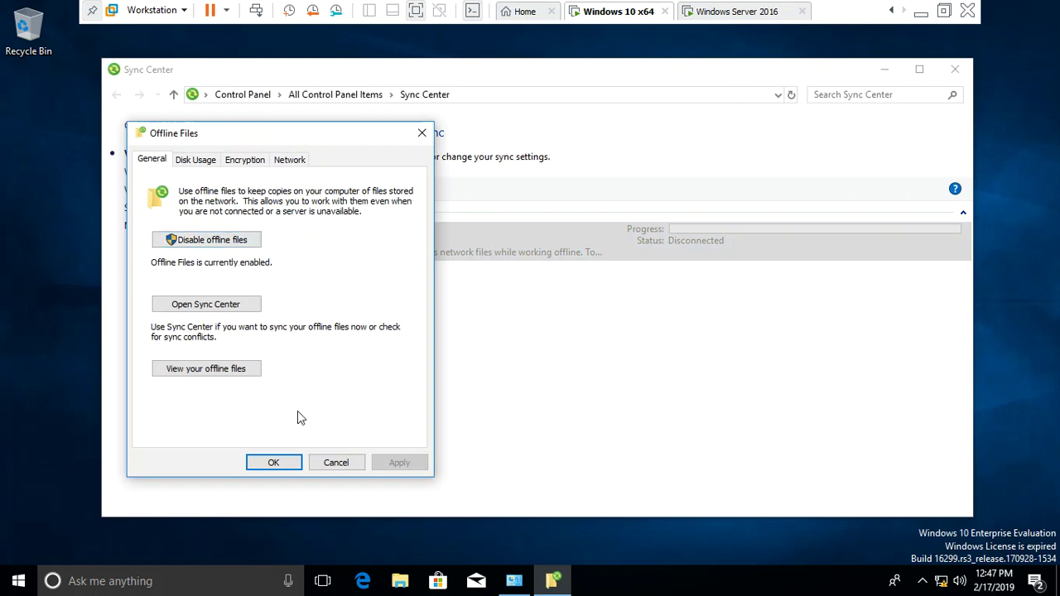
{"action": "left_click", "coordinate": [206, 163]}
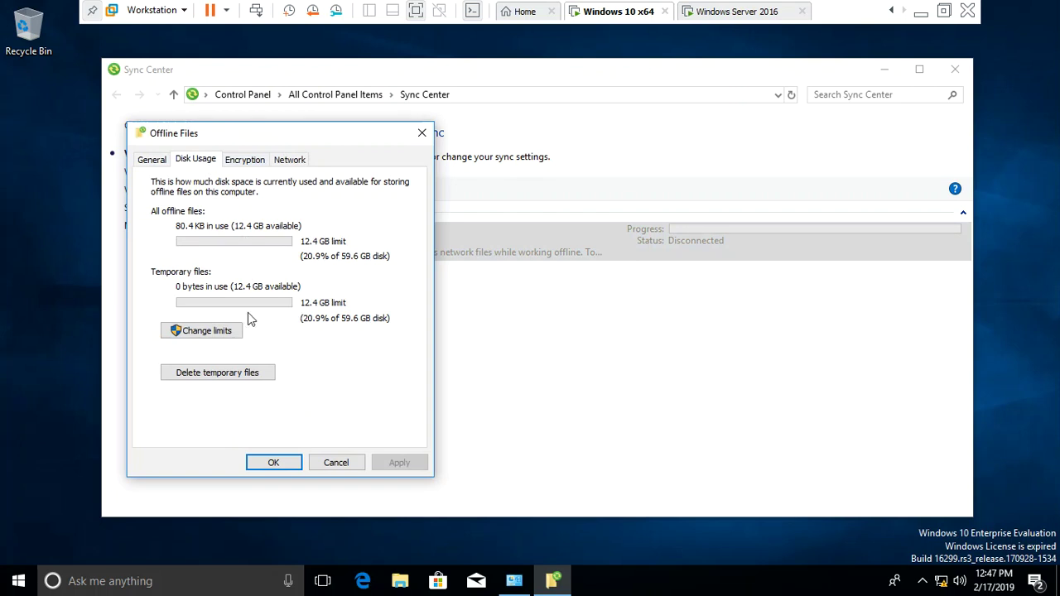
{"action": "left_click", "coordinate": [239, 165]}
{"action": "left_click", "coordinate": [290, 162]}
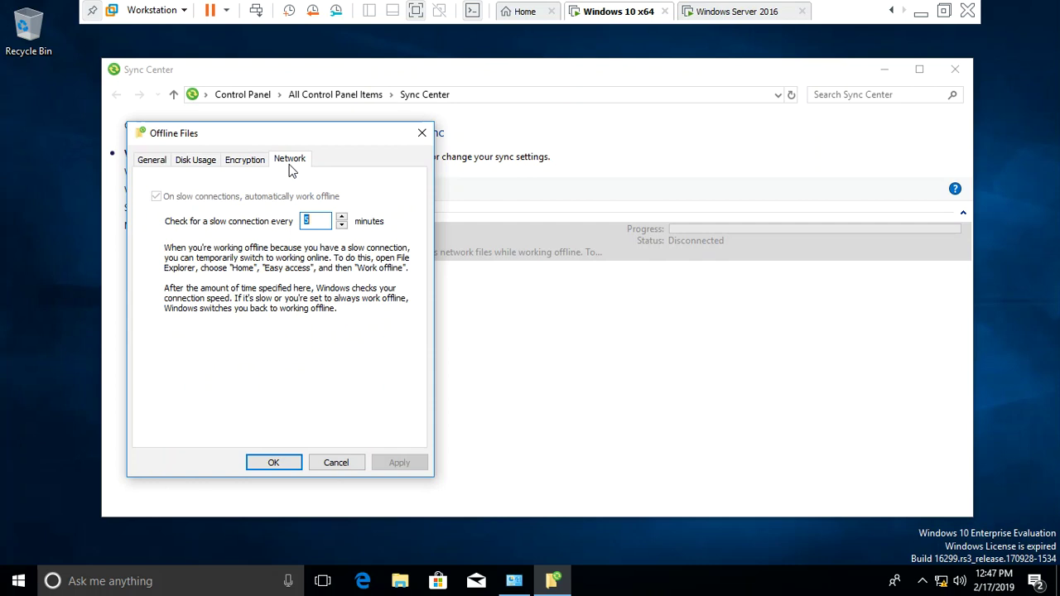
{"action": "double_click", "coordinate": [306, 222]}
{"action": "left_click", "coordinate": [245, 165]}
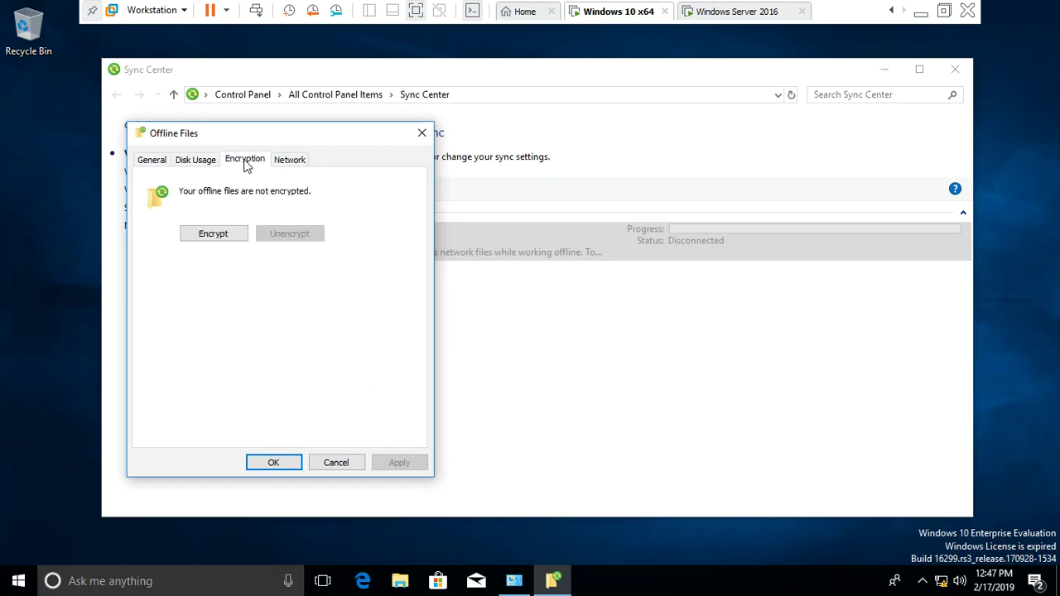
{"action": "left_click", "coordinate": [198, 162]}
{"action": "left_click", "coordinate": [151, 161]}
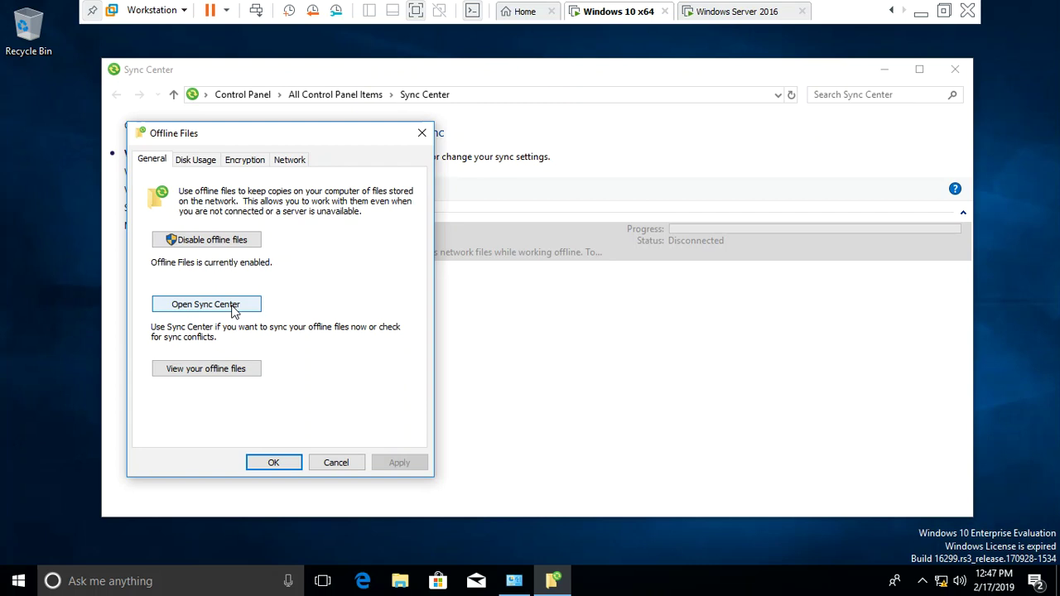
{"action": "left_click", "coordinate": [219, 303]}
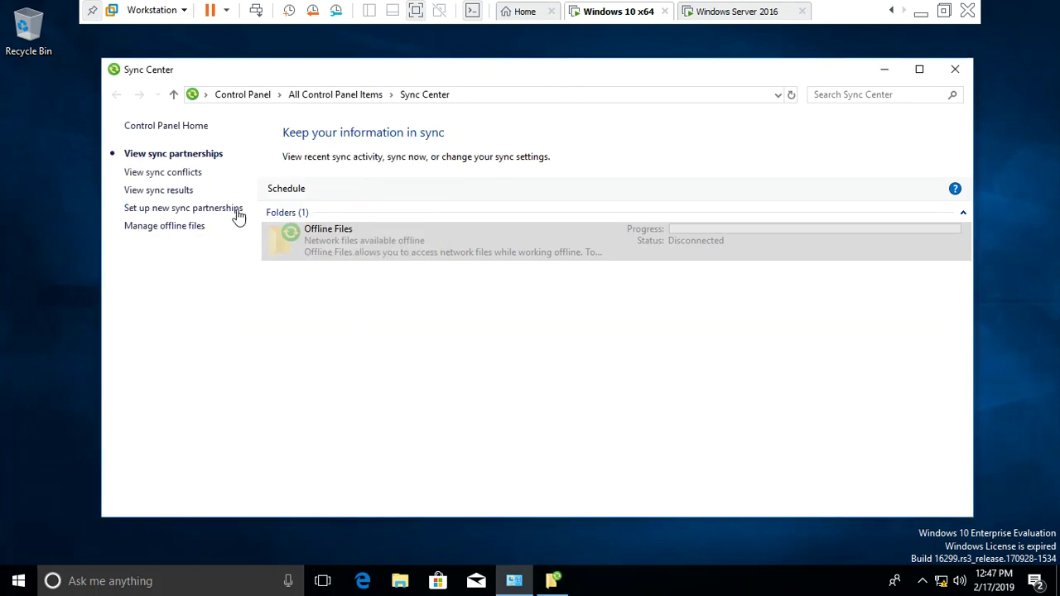
- Examine the sync results, including the commands available for the Sync Started entry, and check for sync conflicts
{"action": "left_click", "coordinate": [183, 194]}
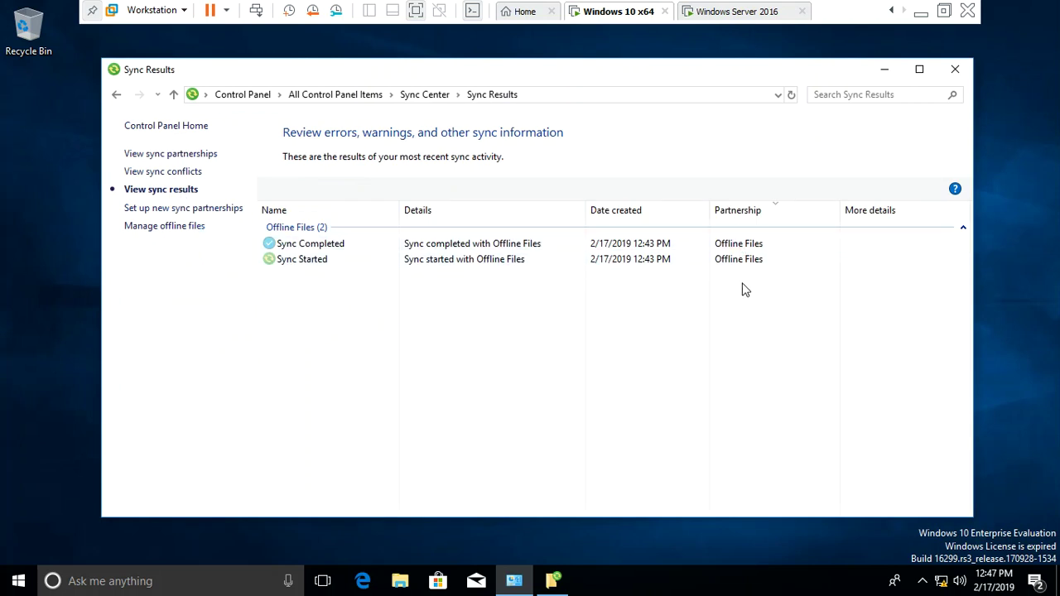
{"action": "left_click", "coordinate": [290, 267]}
{"action": "right_click", "coordinate": [289, 270]}
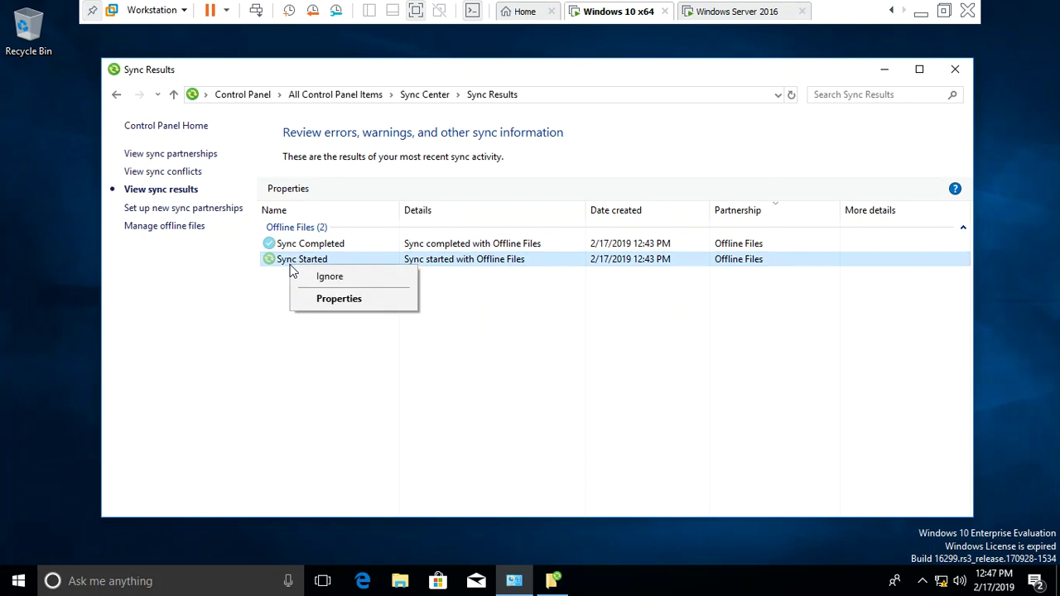
{"action": "left_click", "coordinate": [273, 338]}
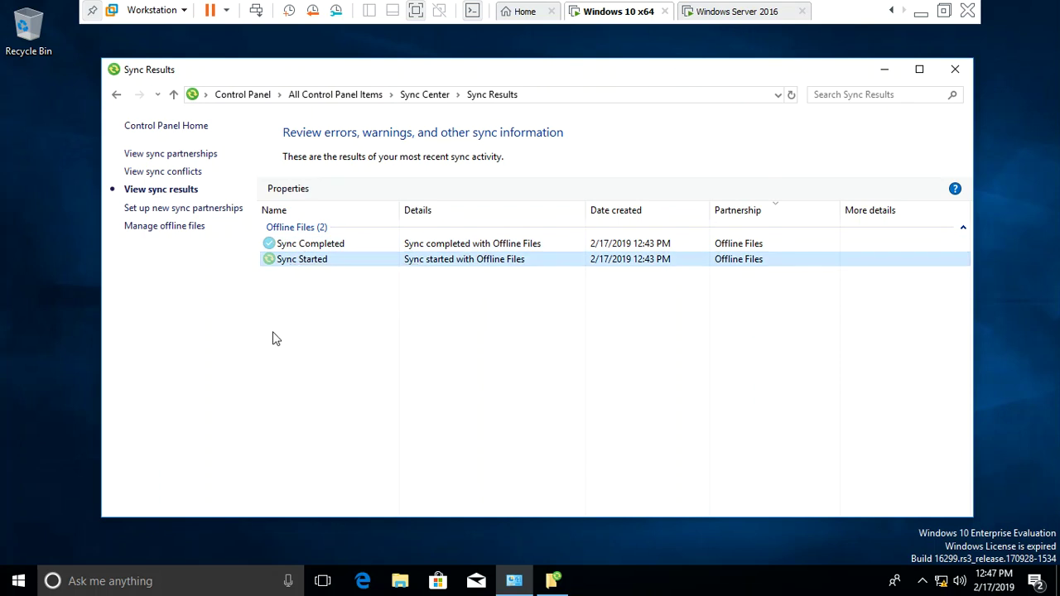
{"action": "left_click", "coordinate": [174, 174]}
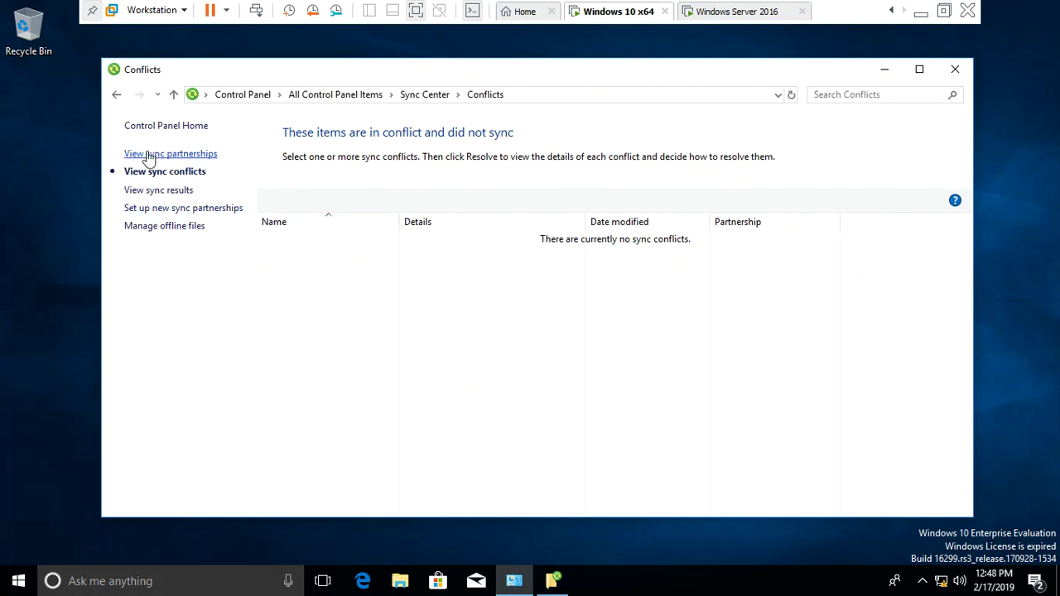
- Open the Offline Files partnership, check the sync commands for accounts_share, browse the share's files, and close the folder window
{"action": "left_click", "coordinate": [148, 156]}
{"action": "left_click", "coordinate": [362, 244]}
{"action": "right_click", "coordinate": [362, 244]}
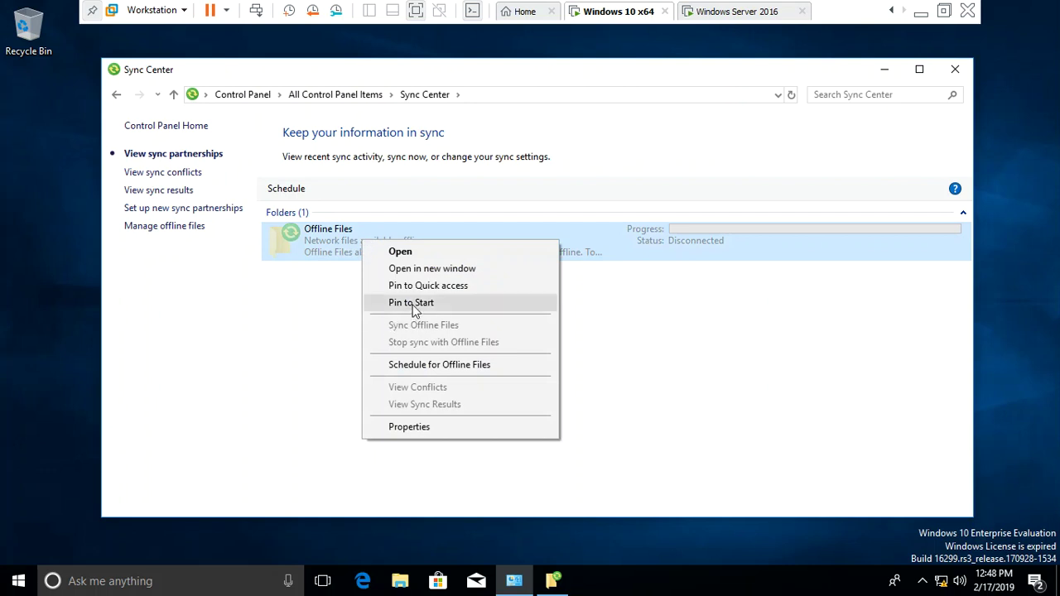
{"action": "left_click", "coordinate": [440, 253]}
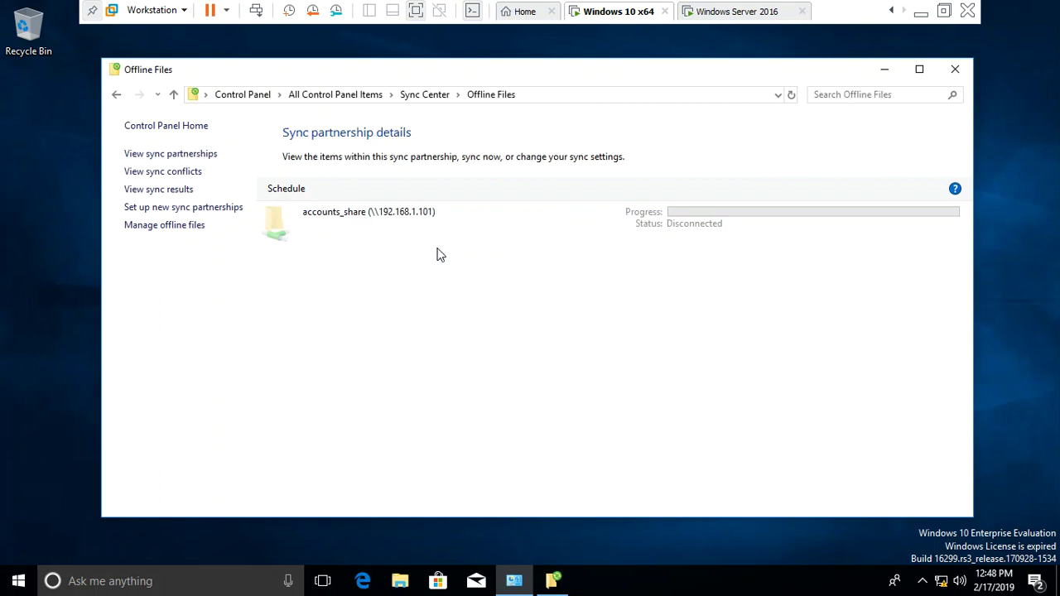
{"action": "right_click", "coordinate": [426, 235]}
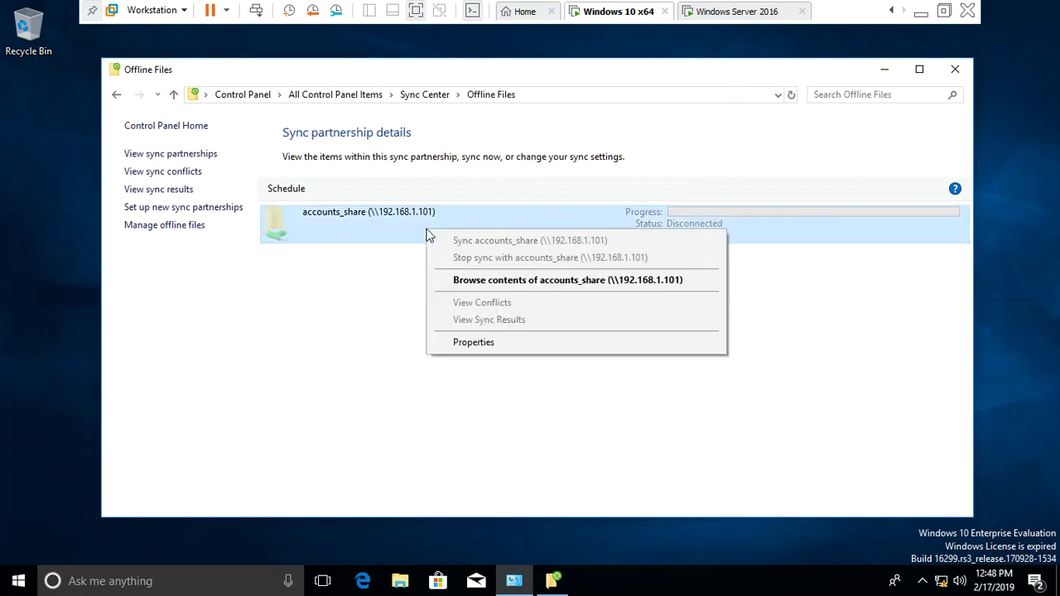
{"action": "left_click", "coordinate": [362, 251]}
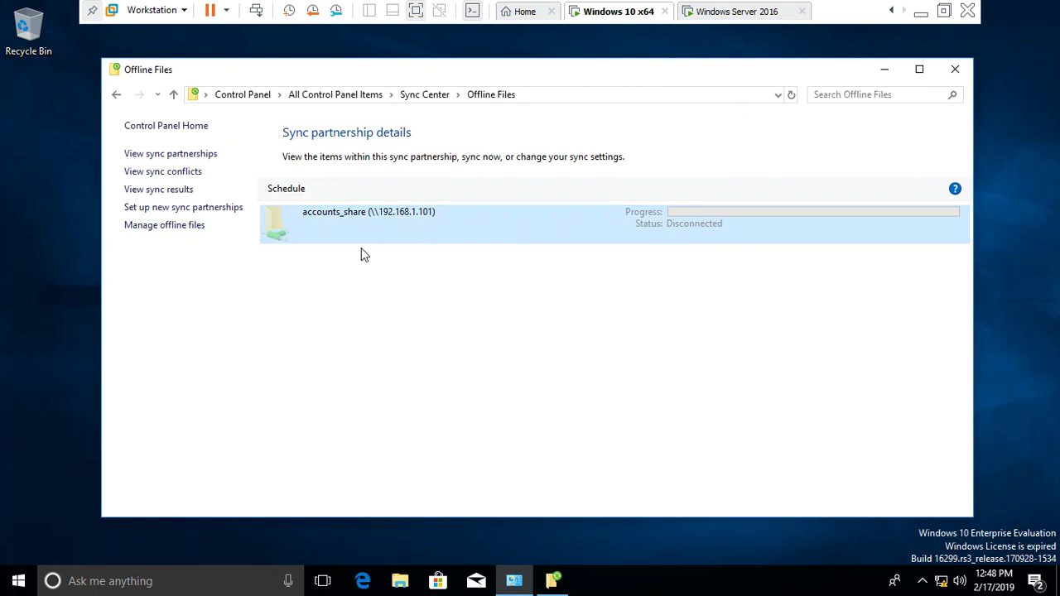
{"action": "double_click", "coordinate": [389, 242]}
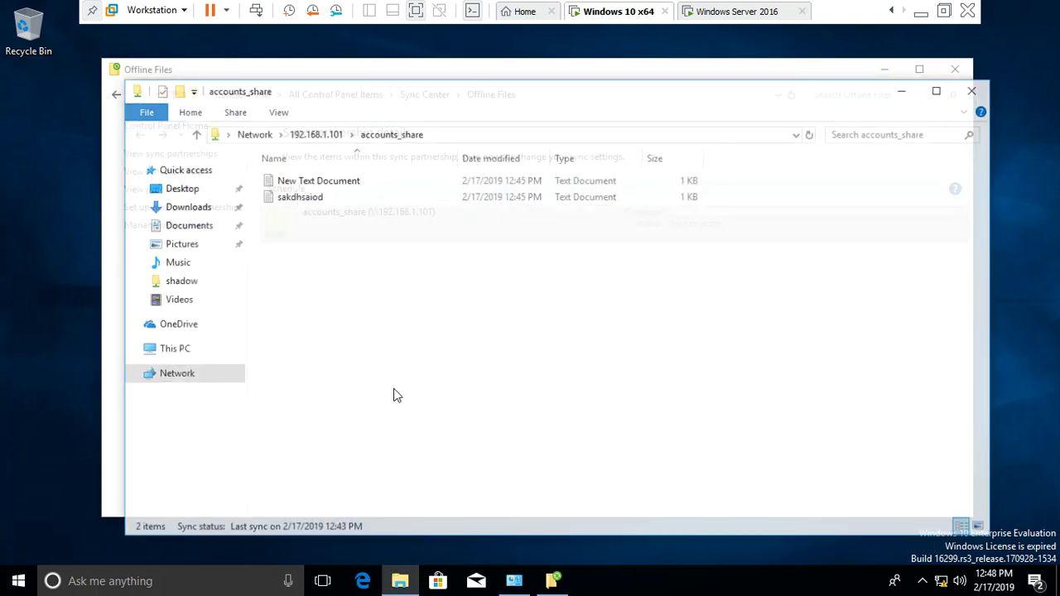
{"action": "left_click", "coordinate": [975, 91]}
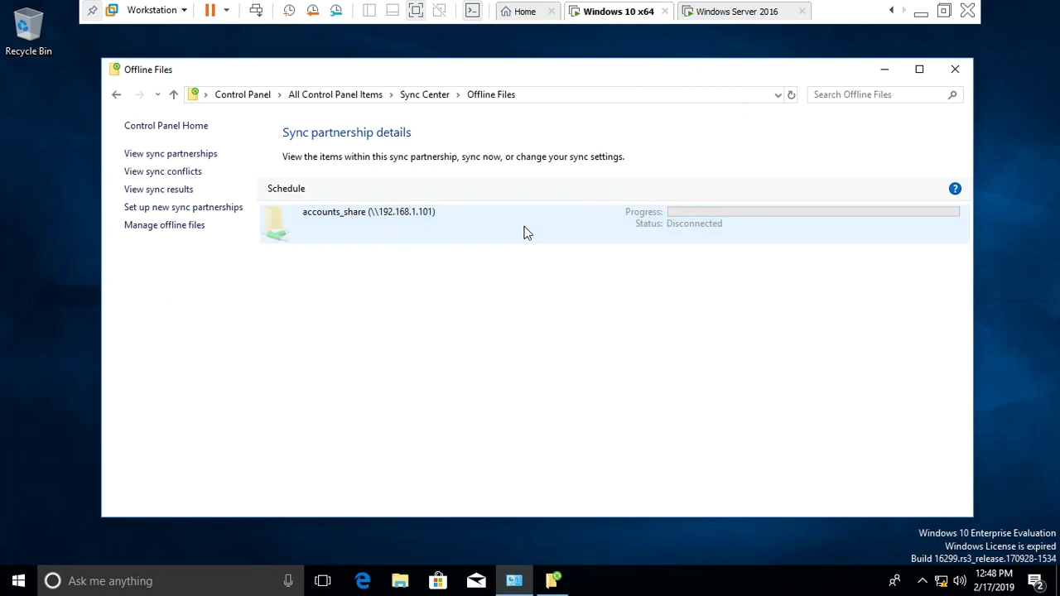
- Try to sync all partnerships with the Sync All command of the Sync Center notification icon
{"action": "left_click", "coordinate": [348, 219]}
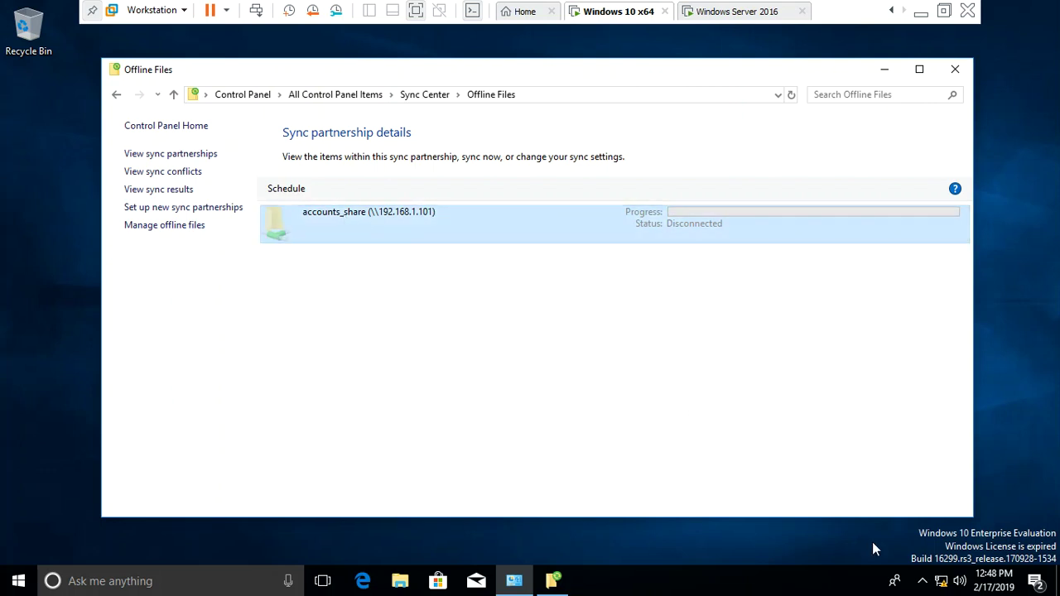
{"action": "left_click", "coordinate": [922, 581]}
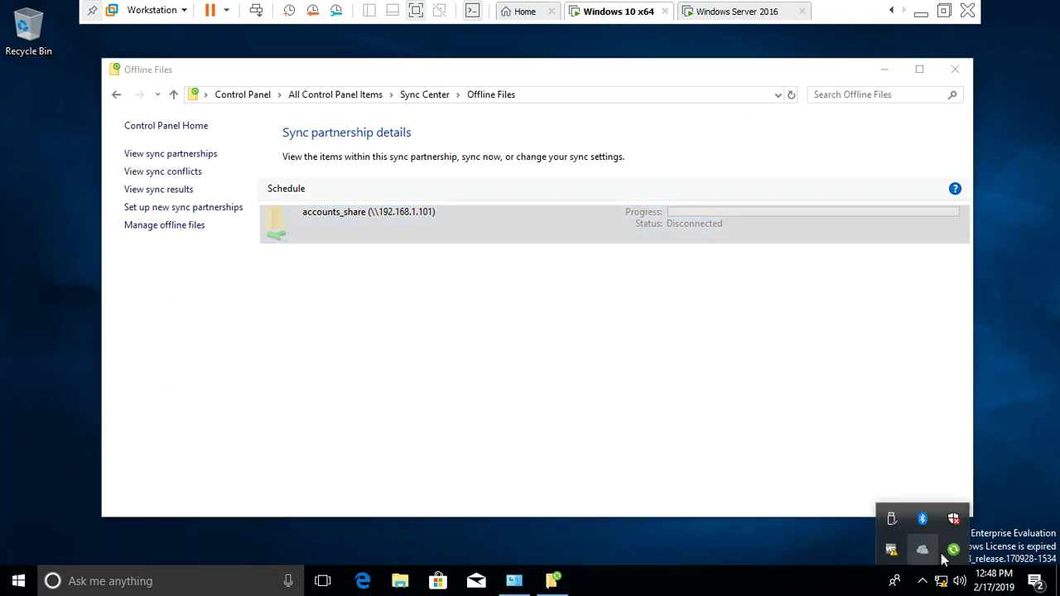
{"action": "right_click", "coordinate": [954, 551]}
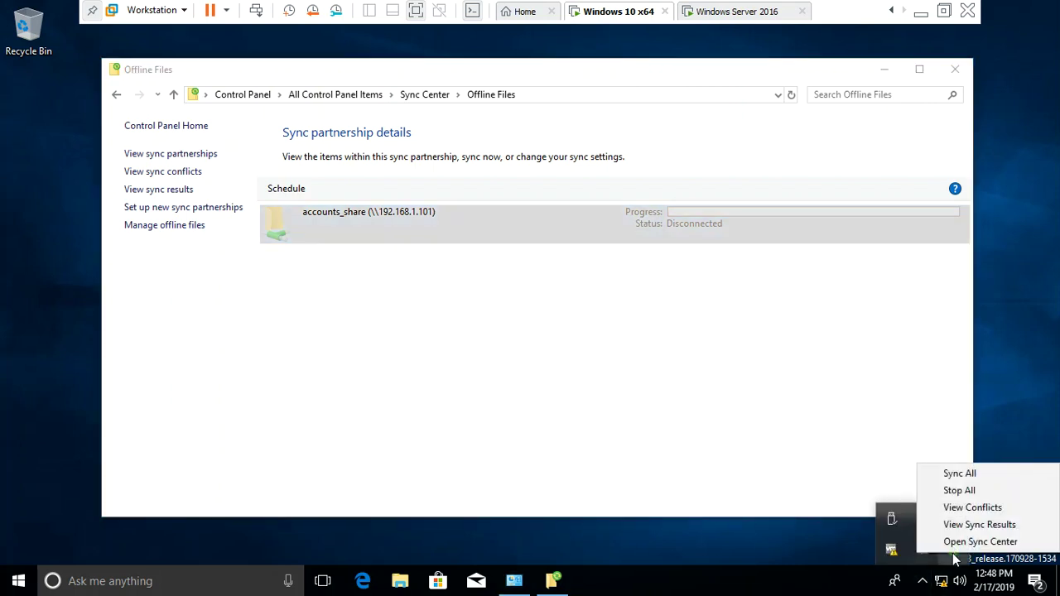
{"action": "left_click", "coordinate": [960, 474]}
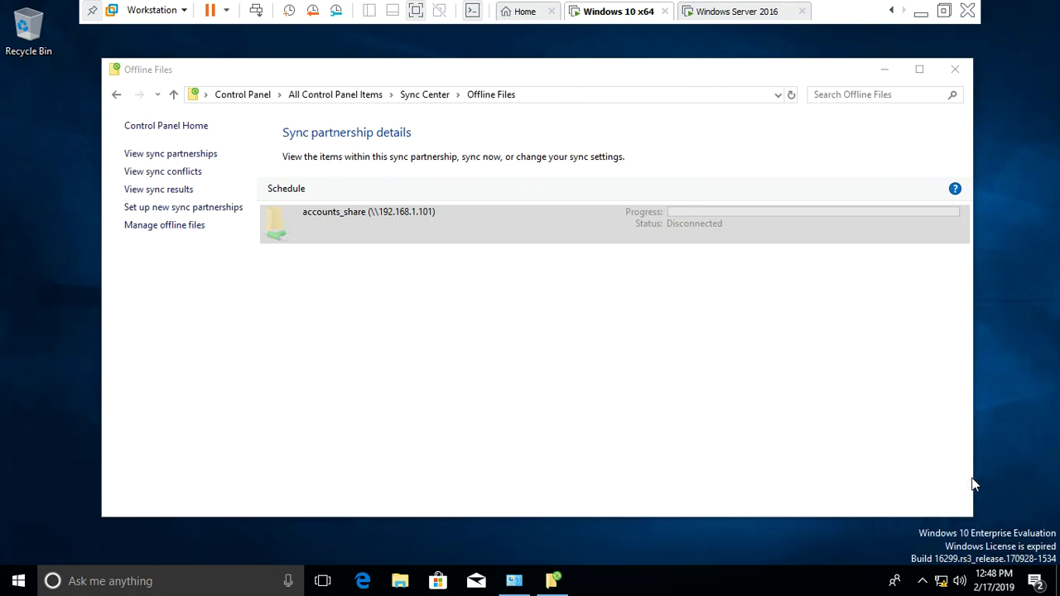
{"action": "left_click", "coordinate": [636, 382]}
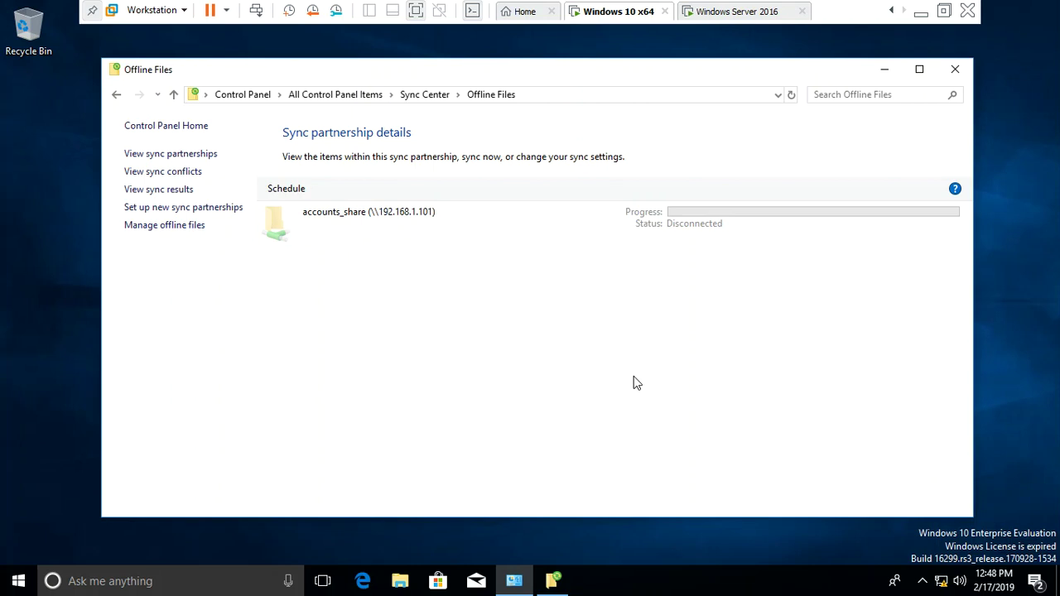
- Check the sync commands available for accounts_share and view the sync results
{"action": "right_click", "coordinate": [425, 238]}
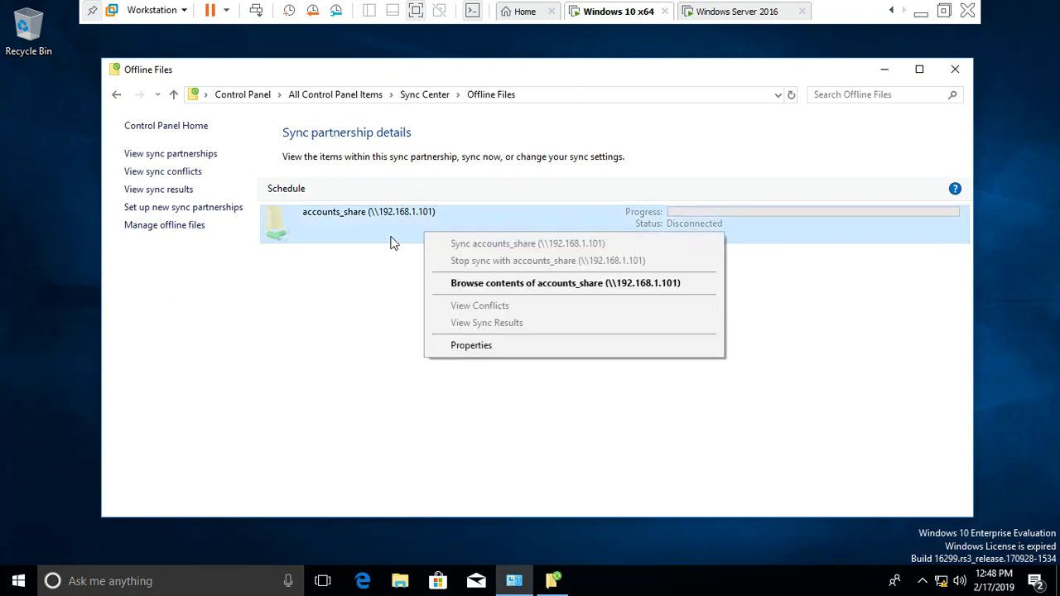
{"action": "left_click", "coordinate": [361, 304]}
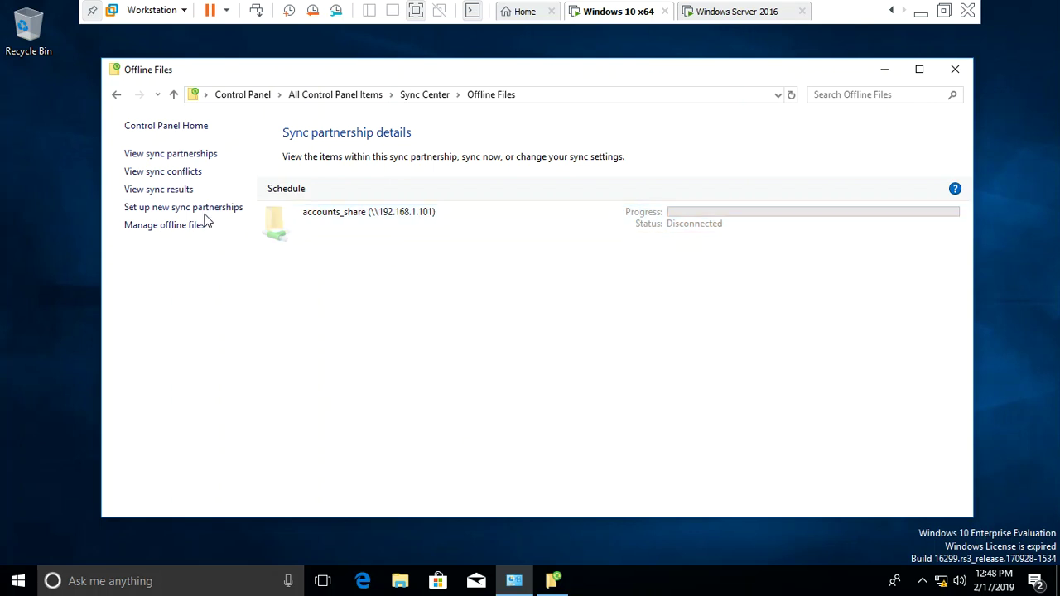
{"action": "left_click", "coordinate": [148, 192]}
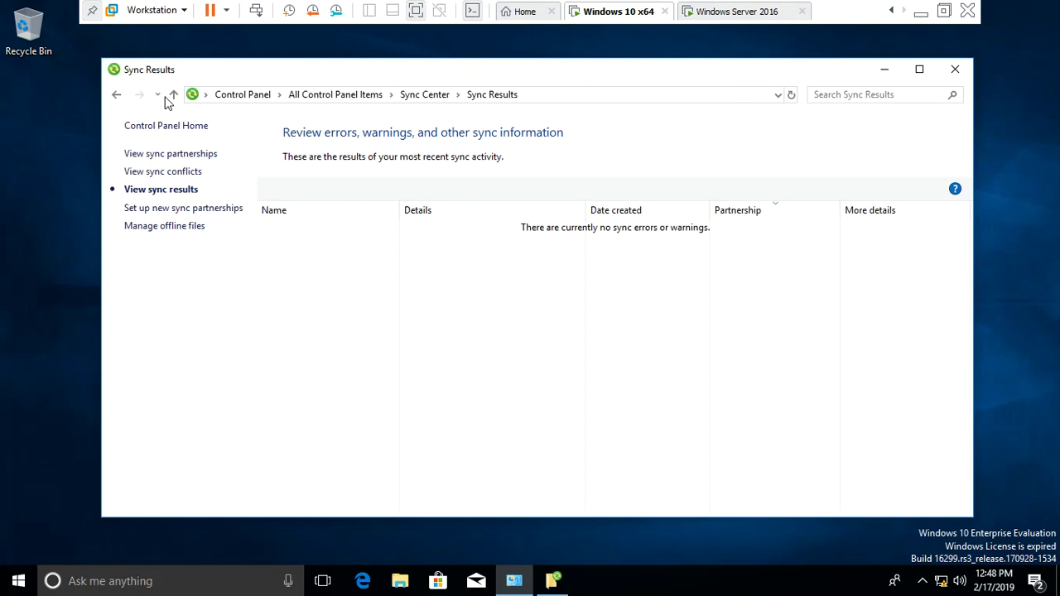
- Create a sync schedule for accounts_share in the Offline Files partnership that starts at computer logon, saved under its default name
{"action": "left_click", "coordinate": [142, 155]}
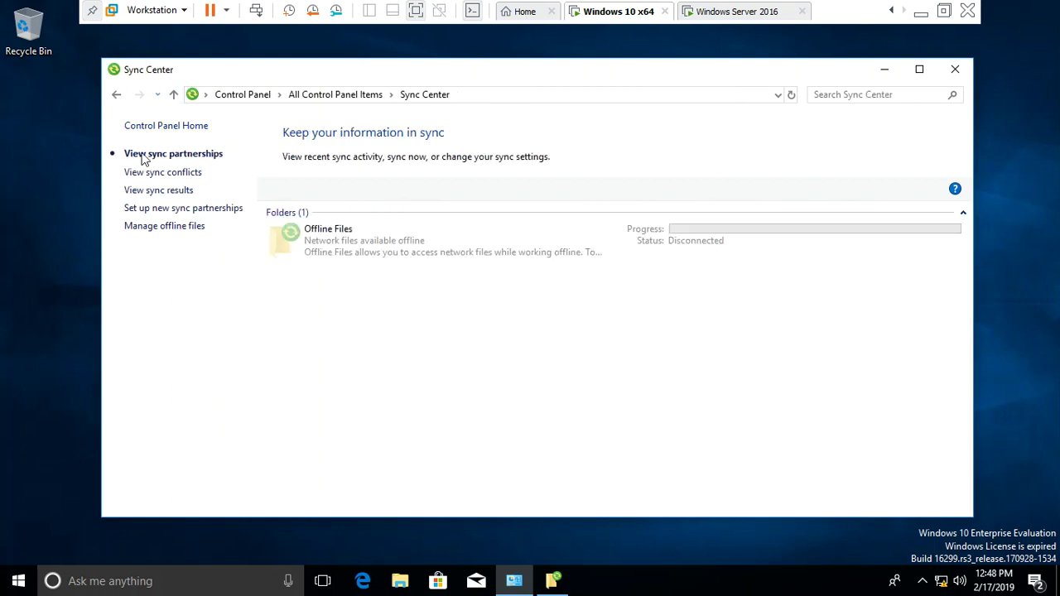
{"action": "right_click", "coordinate": [418, 246]}
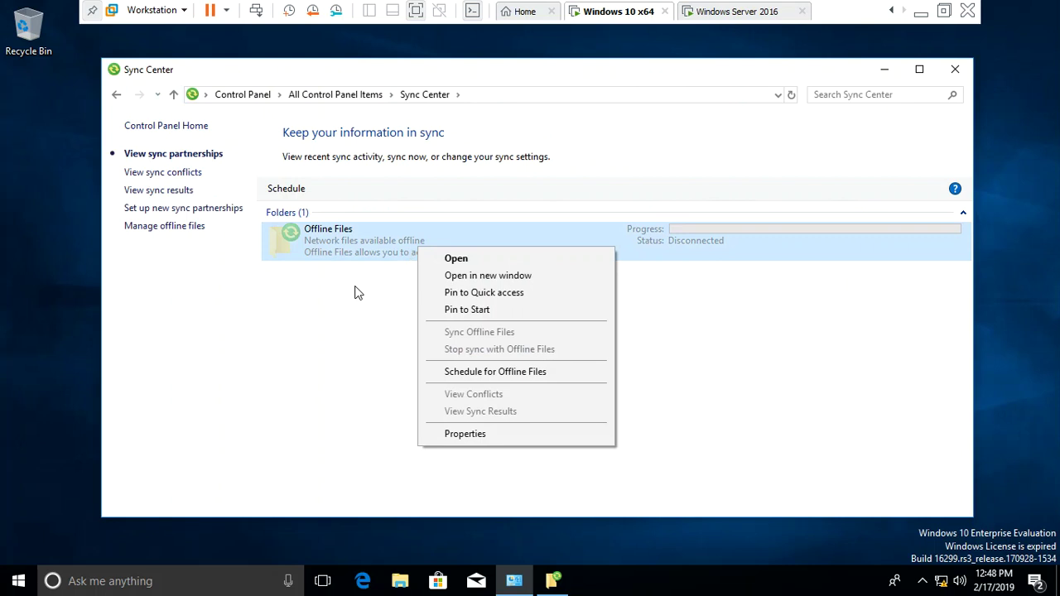
{"action": "left_click", "coordinate": [499, 373]}
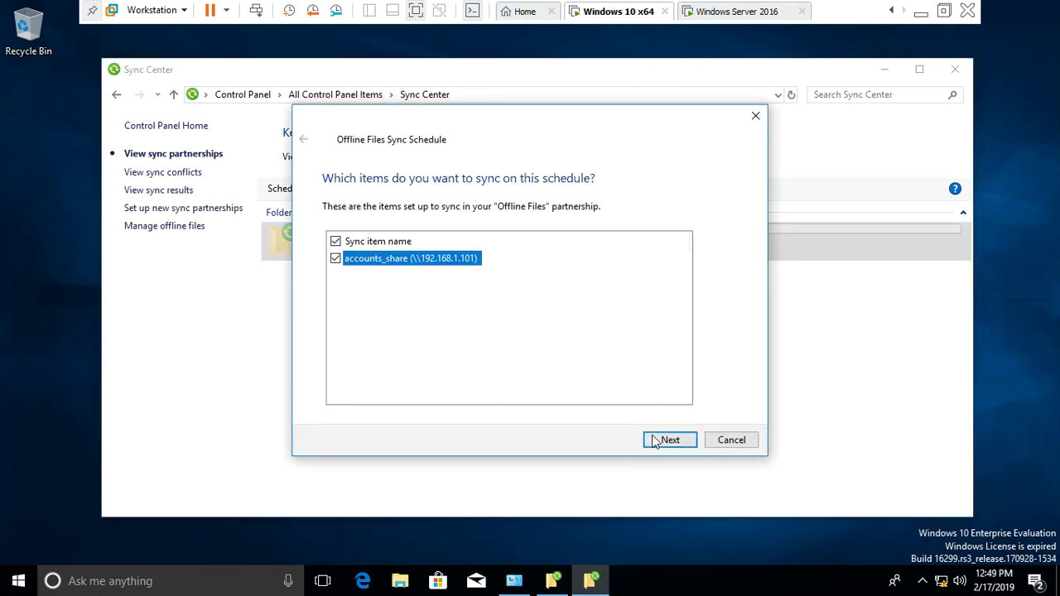
{"action": "left_click", "coordinate": [669, 441]}
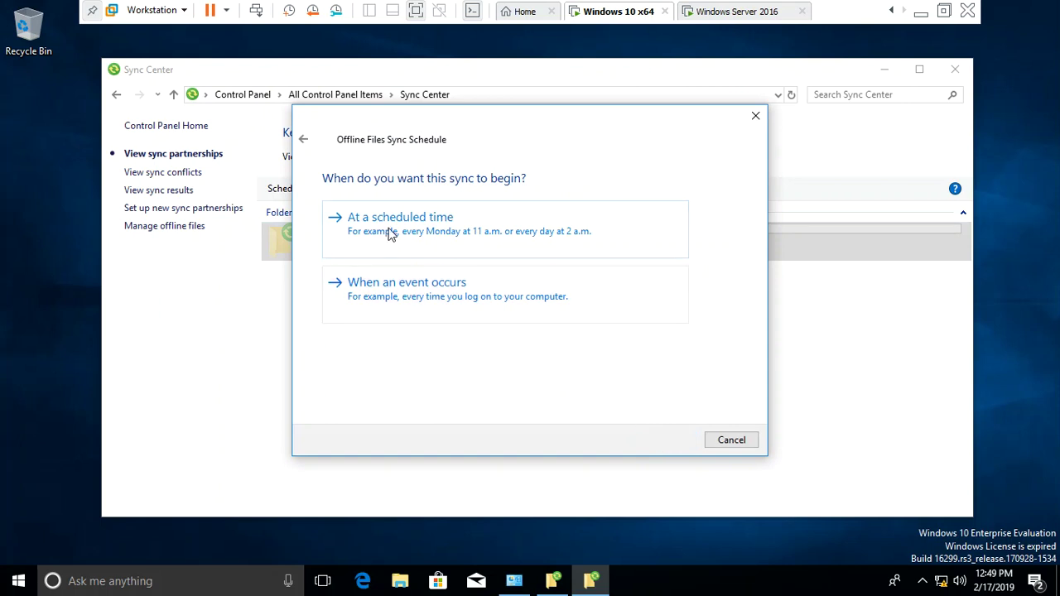
{"action": "left_click", "coordinate": [430, 298]}
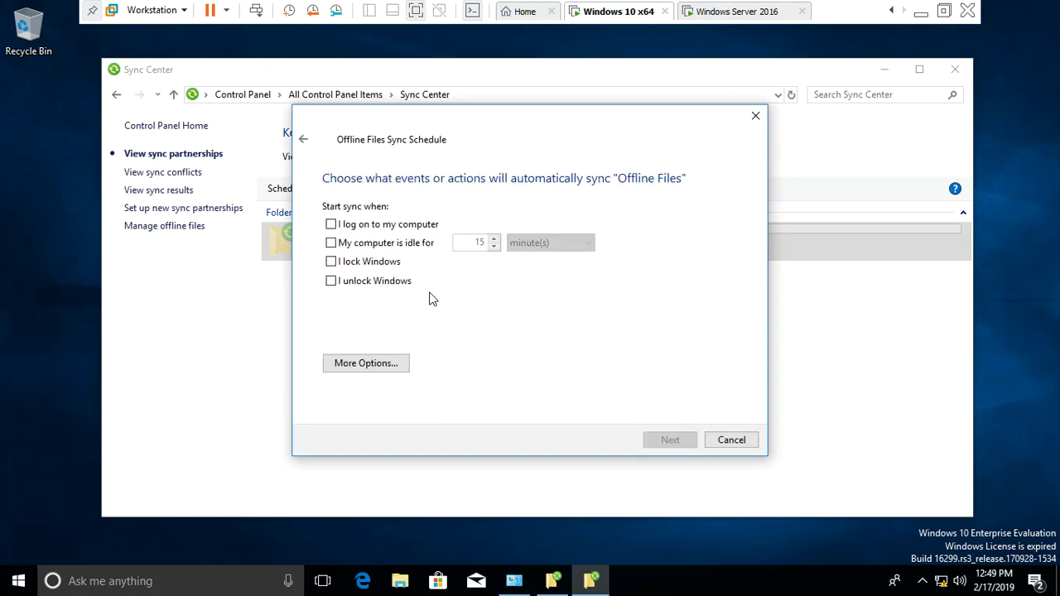
{"action": "left_click", "coordinate": [380, 230]}
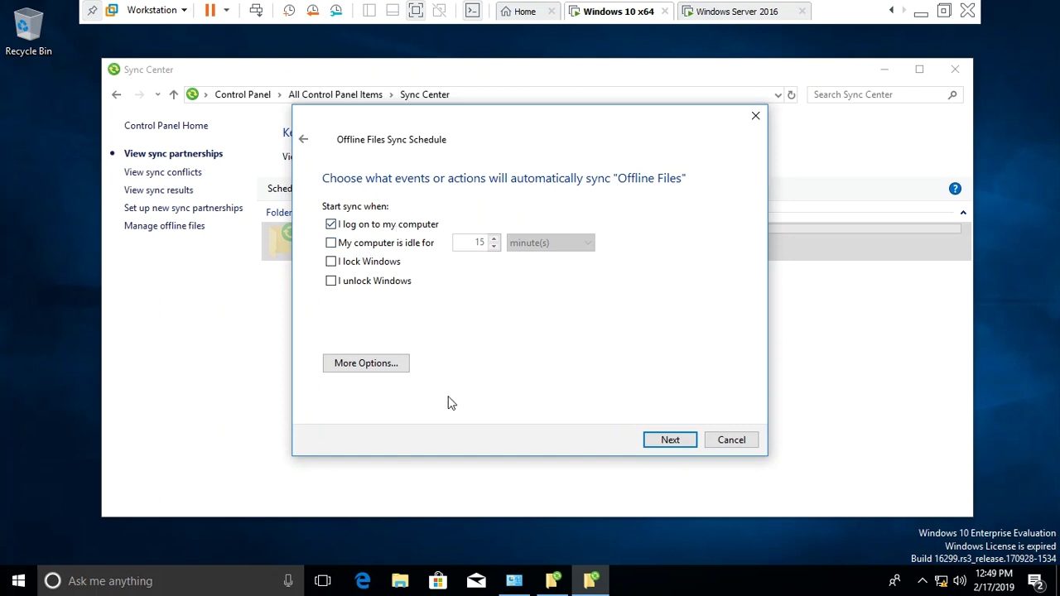
{"action": "left_click", "coordinate": [656, 441]}
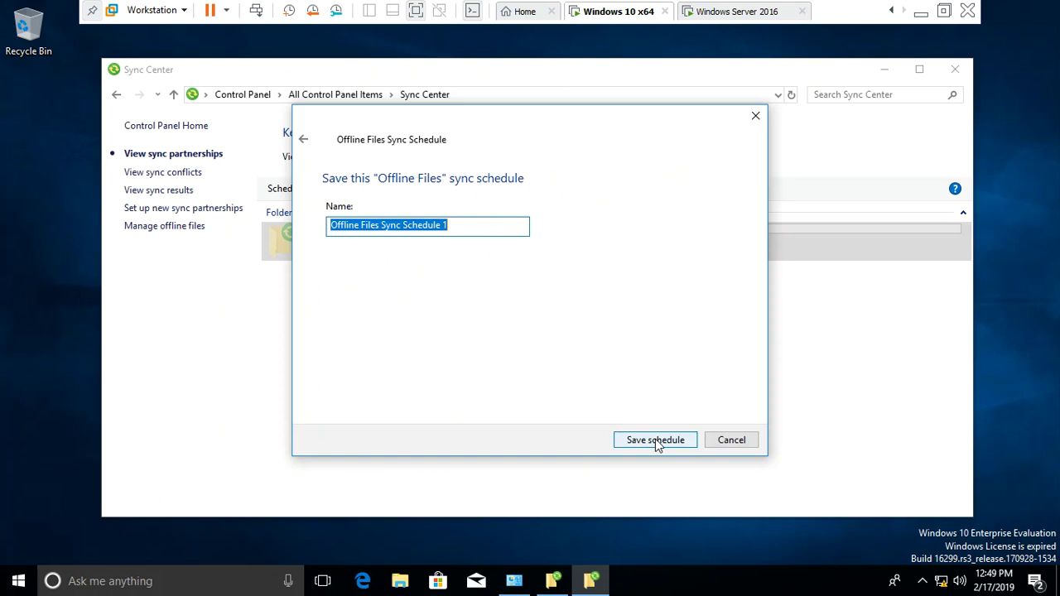
{"action": "left_click", "coordinate": [655, 440]}
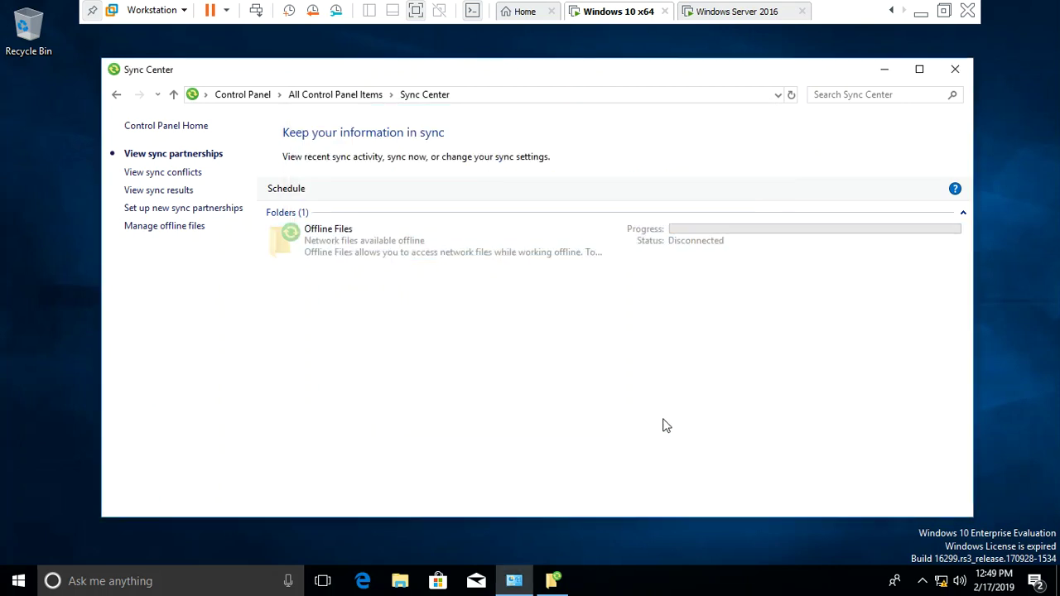
- Close Sync Center and the Offline Files settings, and log off the Windows 10 client with the logoff command
{"action": "left_click", "coordinate": [956, 68]}
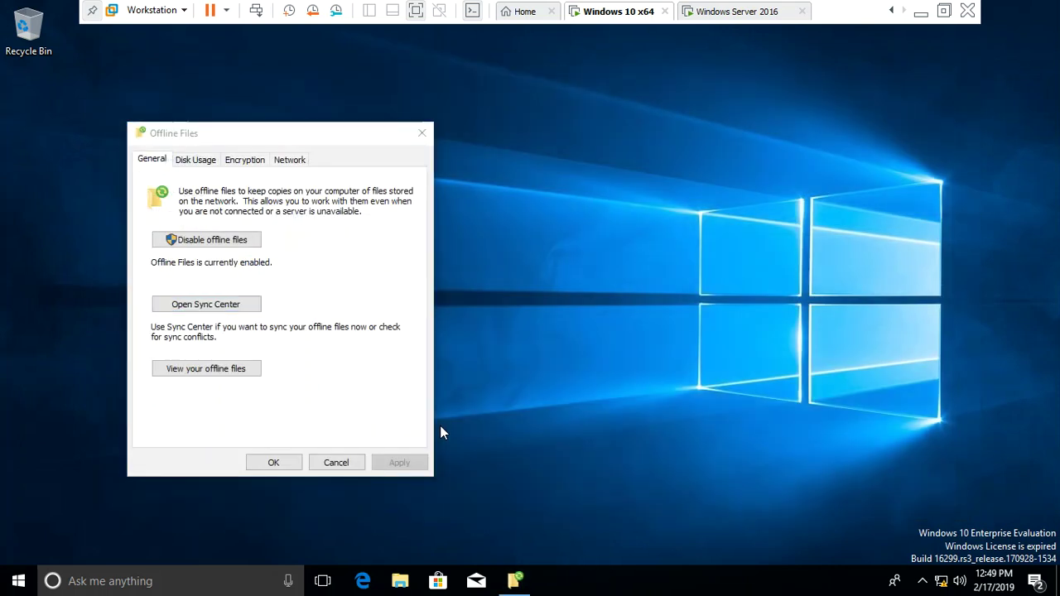
{"action": "left_click", "coordinate": [290, 465]}
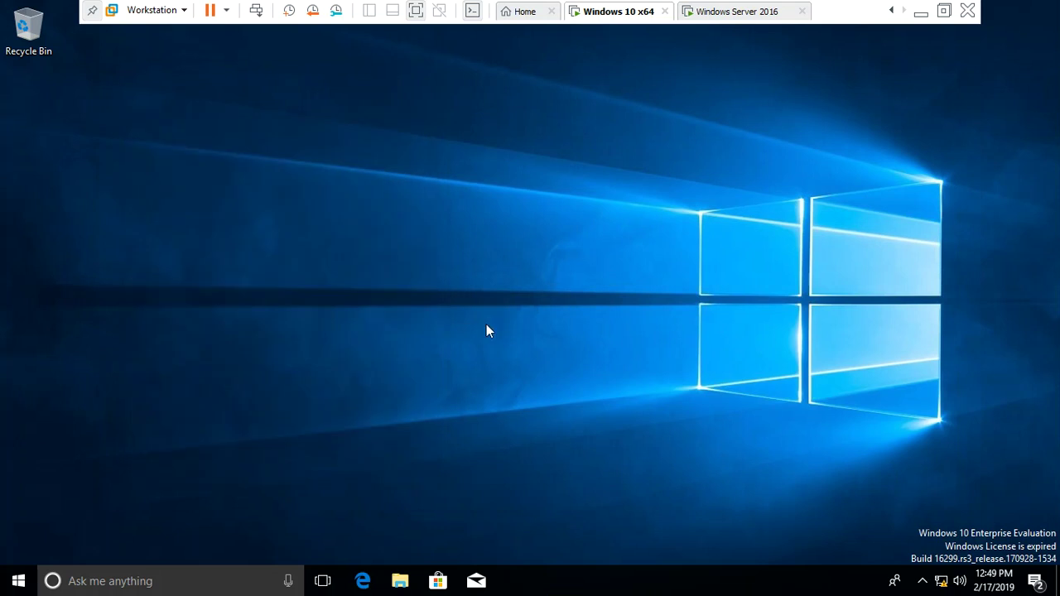
{"action": "key", "text": "super+r"}
{"action": "type", "text": "l"}
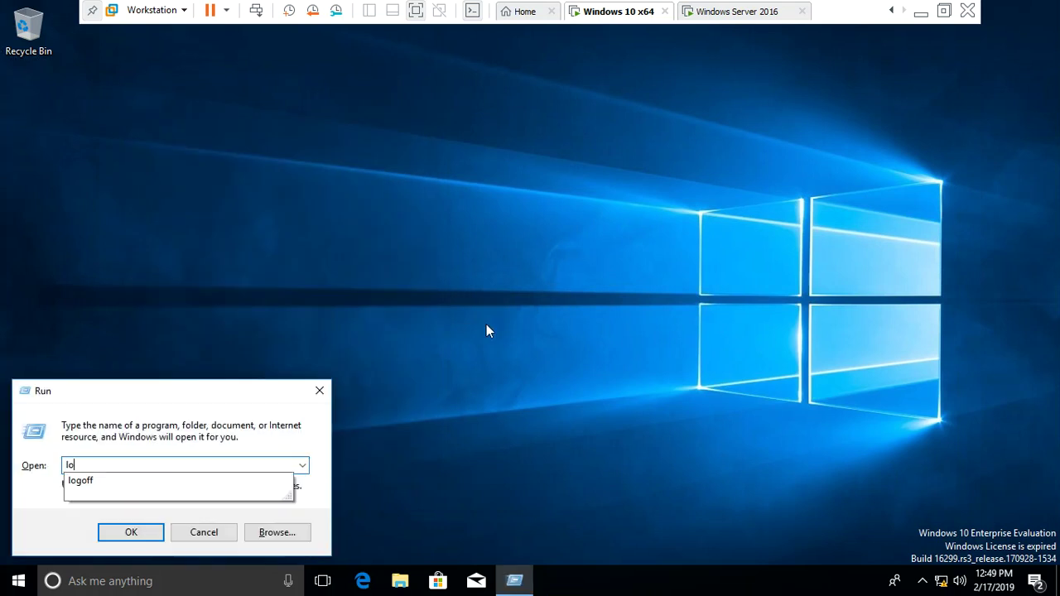
{"action": "type", "text": "ogoff."}
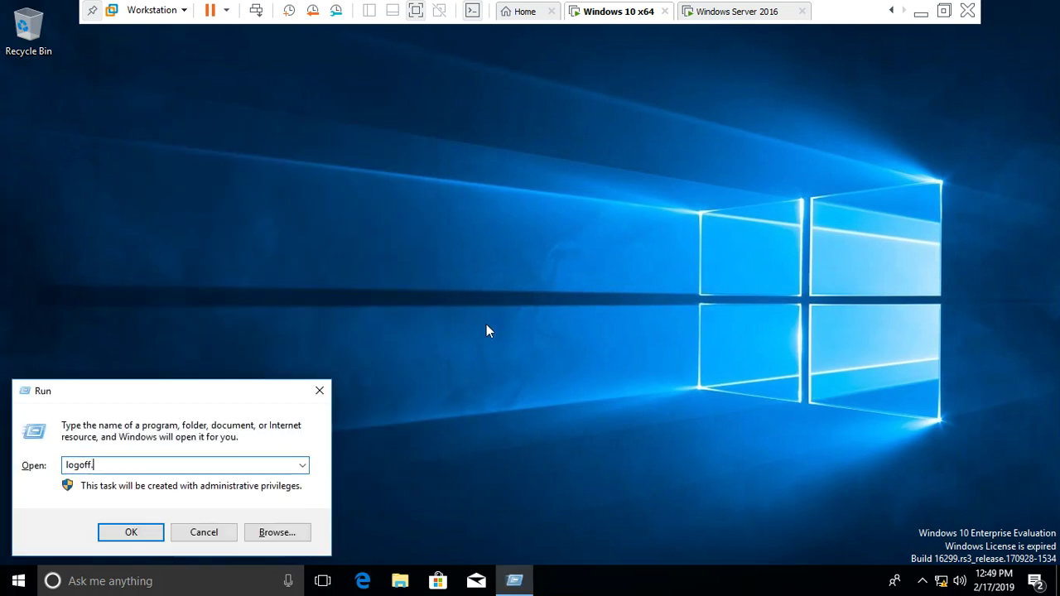
{"action": "key", "text": "Return"}
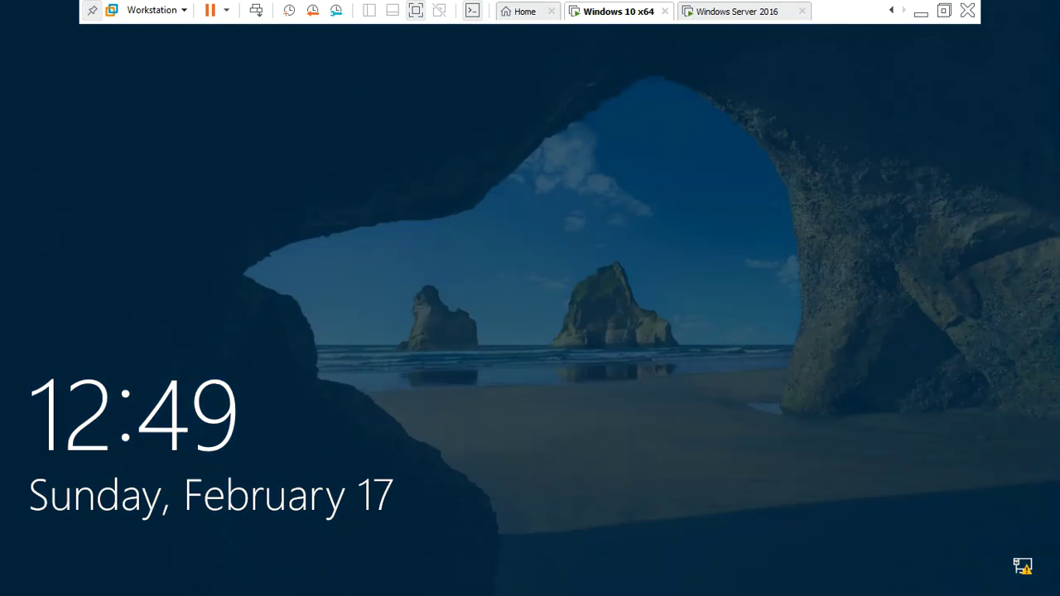
- Sign back in to the GMAIL domain Administrator account with its password and reveal the hidden notification icons
{"action": "key", "text": "Return"}
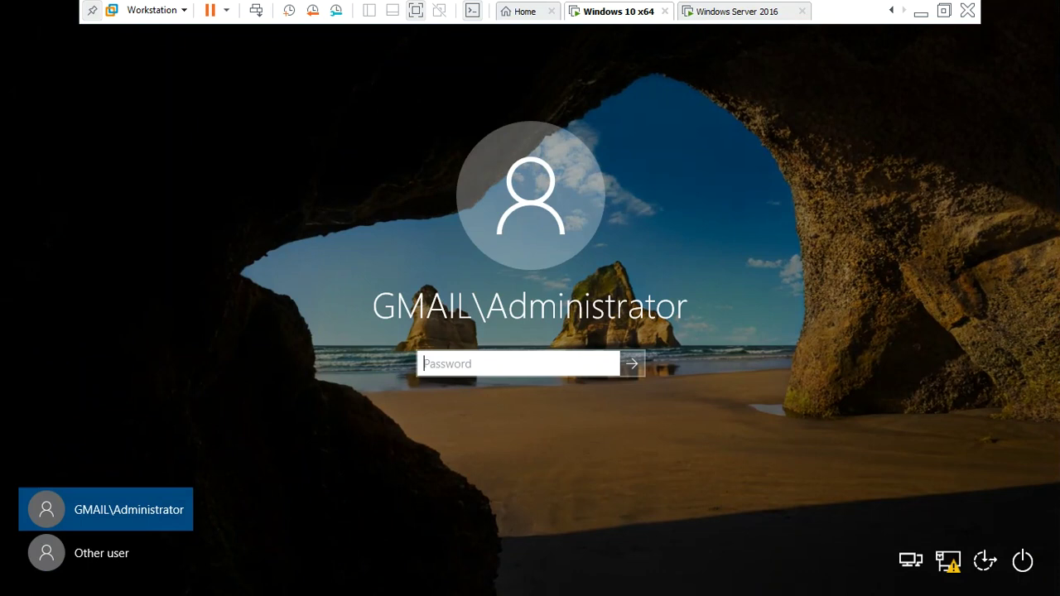
{"action": "type", "text": "•"}
{"action": "key", "text": "Return"}
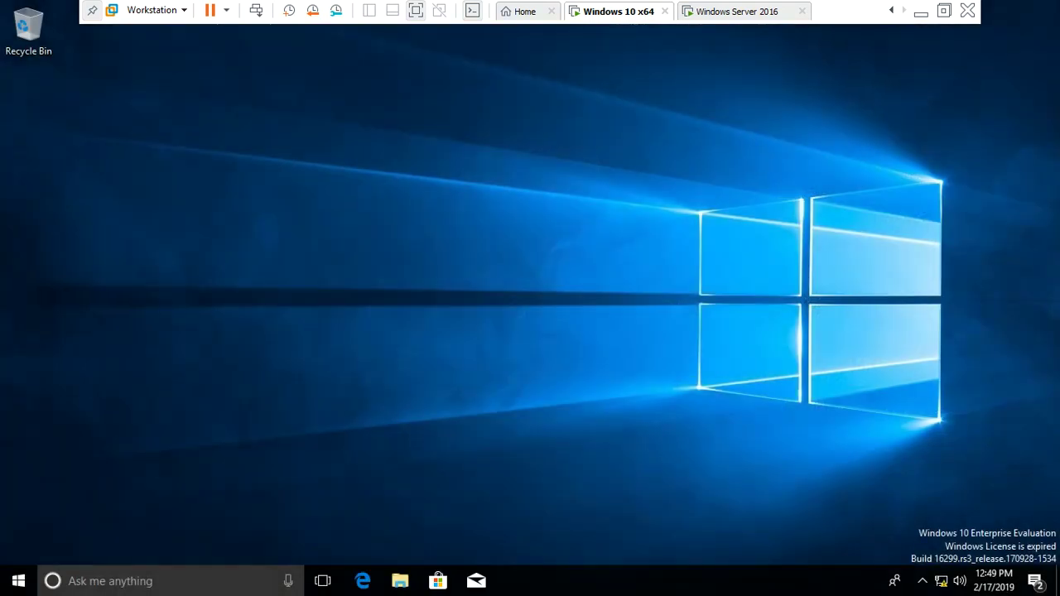
{"action": "left_click", "coordinate": [923, 582]}
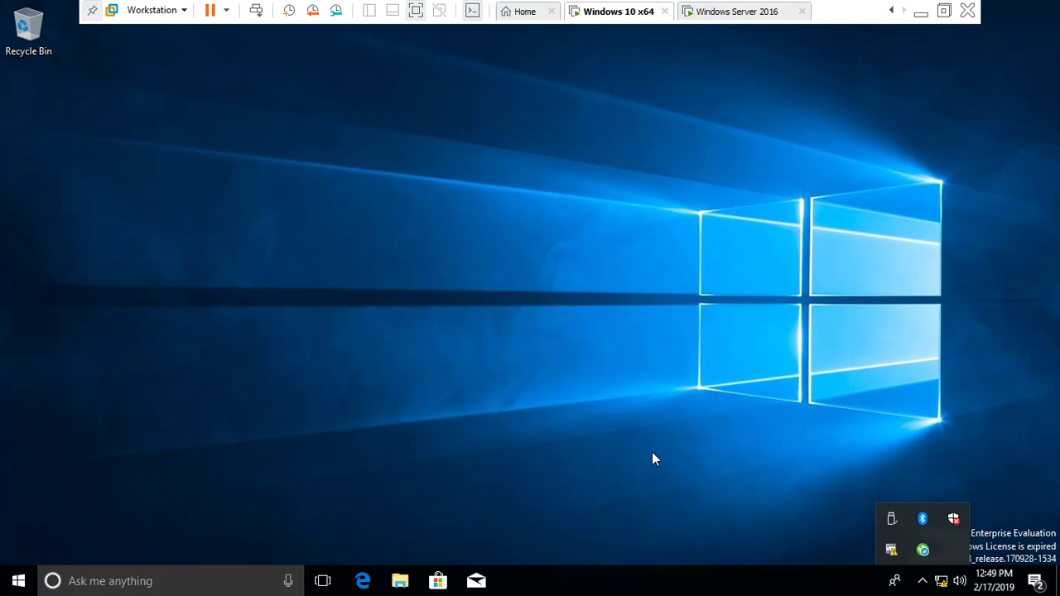
- Browse to accounts_share on \\192.168.1.101, check its files and last sync status, and close the folder window
{"action": "left_click", "coordinate": [401, 581]}
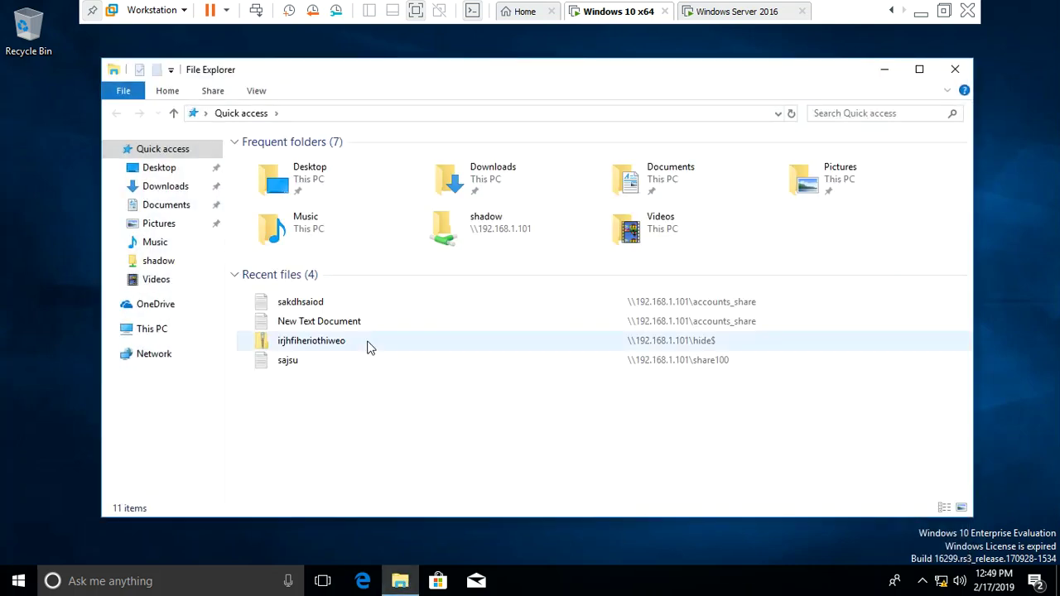
{"action": "left_click", "coordinate": [197, 338]}
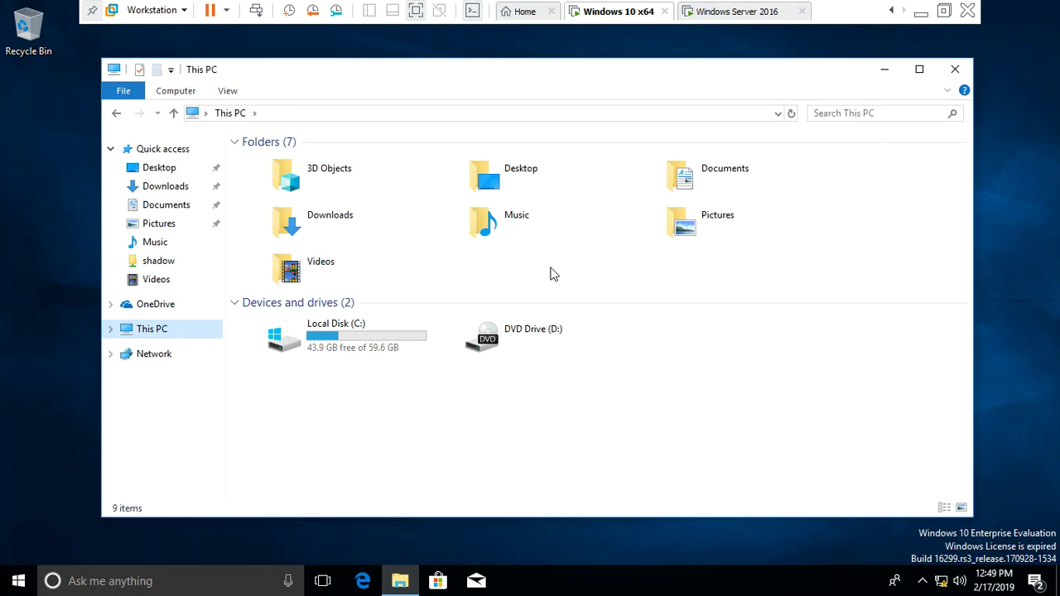
{"action": "left_click", "coordinate": [518, 114]}
{"action": "key", "text": "BackSpace"}
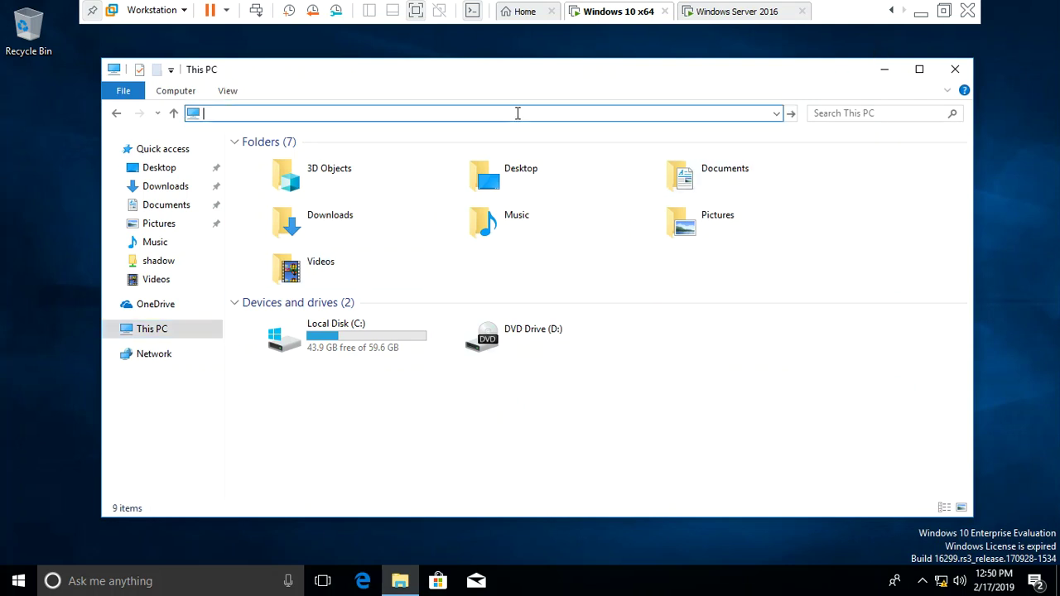
{"action": "type", "text": "\\\\192"}
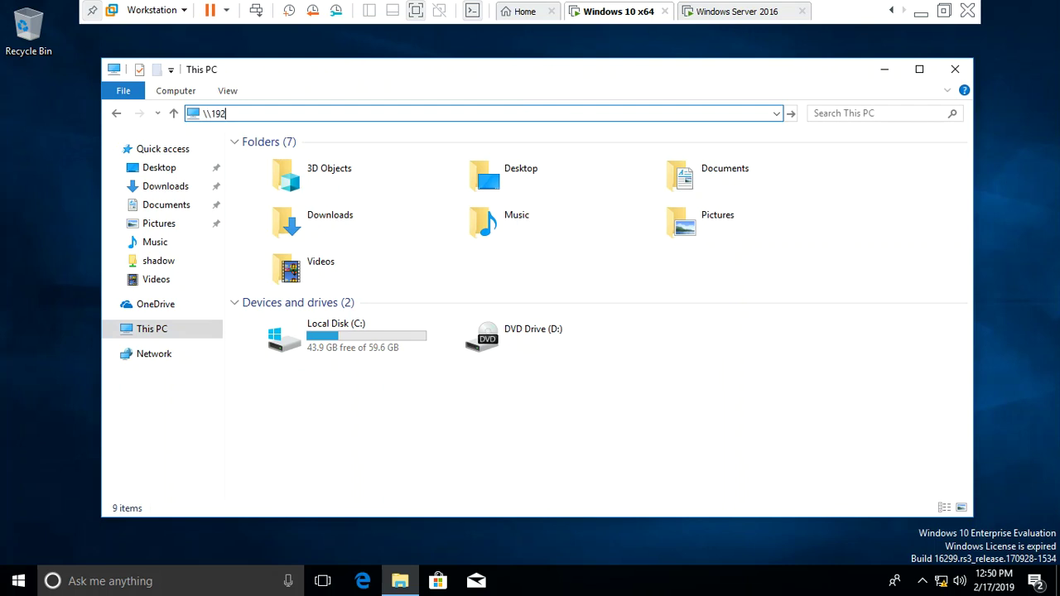
{"action": "type", "text": ".168."}
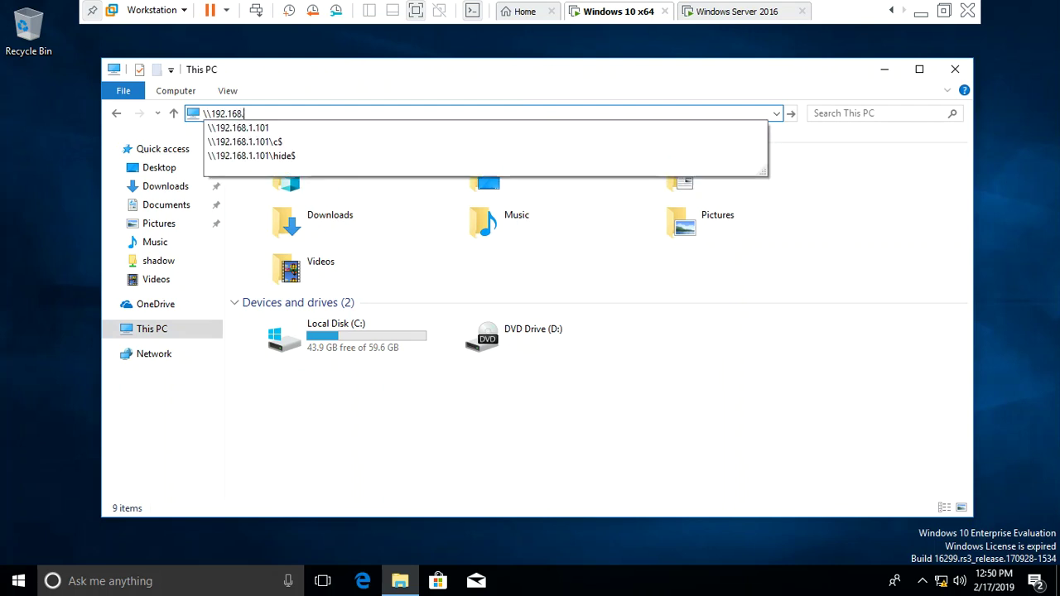
{"action": "key", "text": "Down"}
{"action": "key", "text": "Return"}
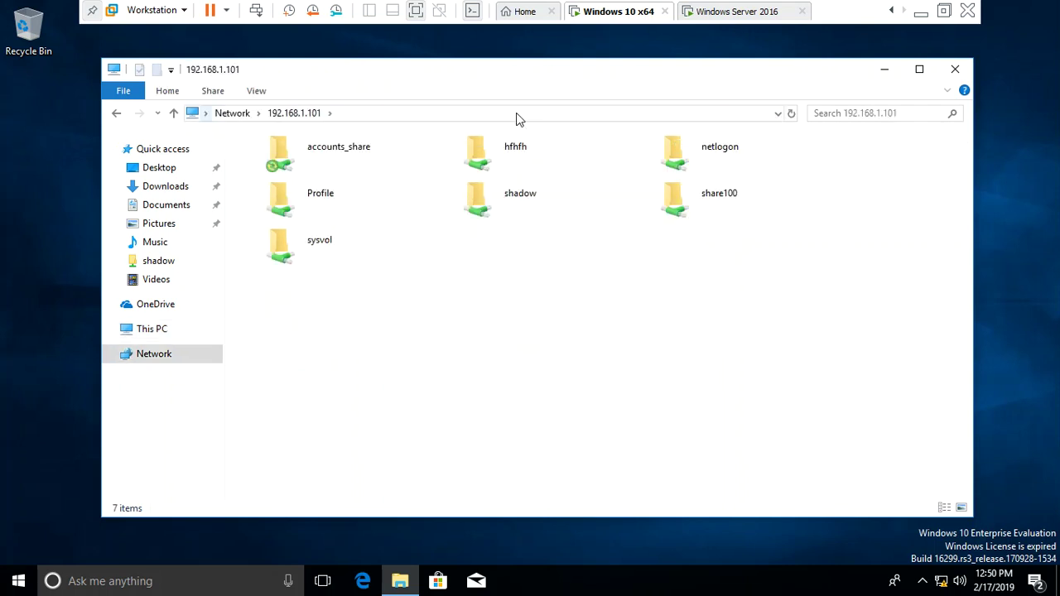
{"action": "double_click", "coordinate": [352, 172]}
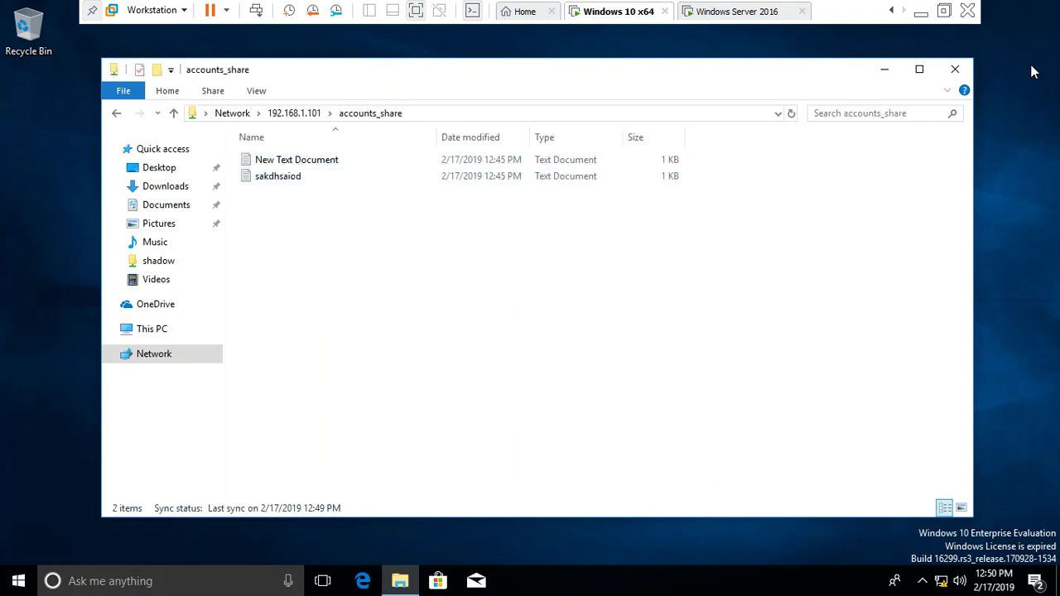
{"action": "left_click", "coordinate": [952, 71]}
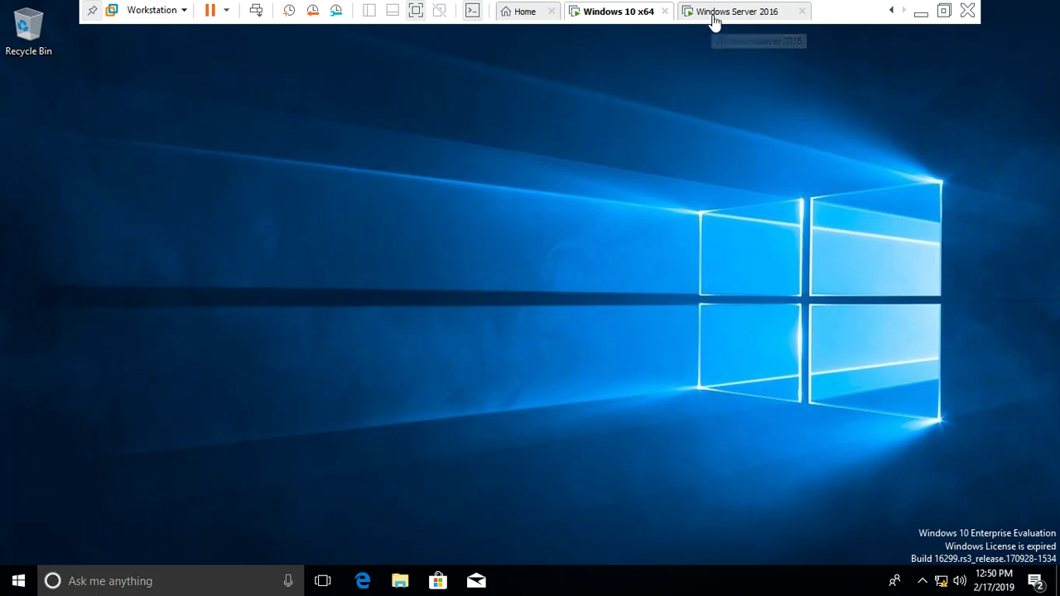
- Switch to the Windows Server 2016 machine and review the contents of New Text Document in C:\ACCOUNTS_SHARE
{"action": "left_click", "coordinate": [715, 19]}
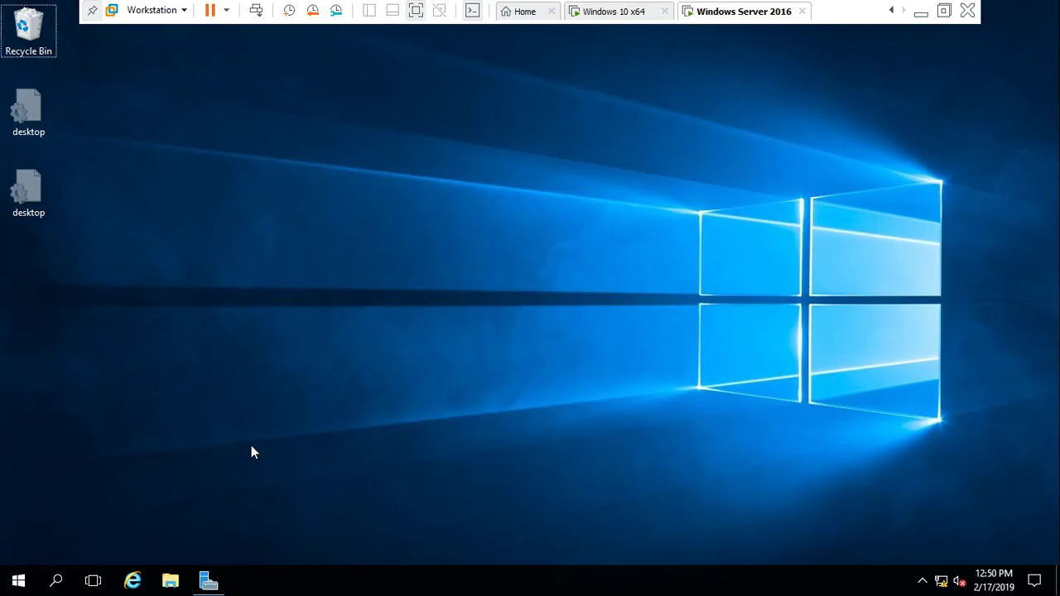
{"action": "key", "text": "super+e"}
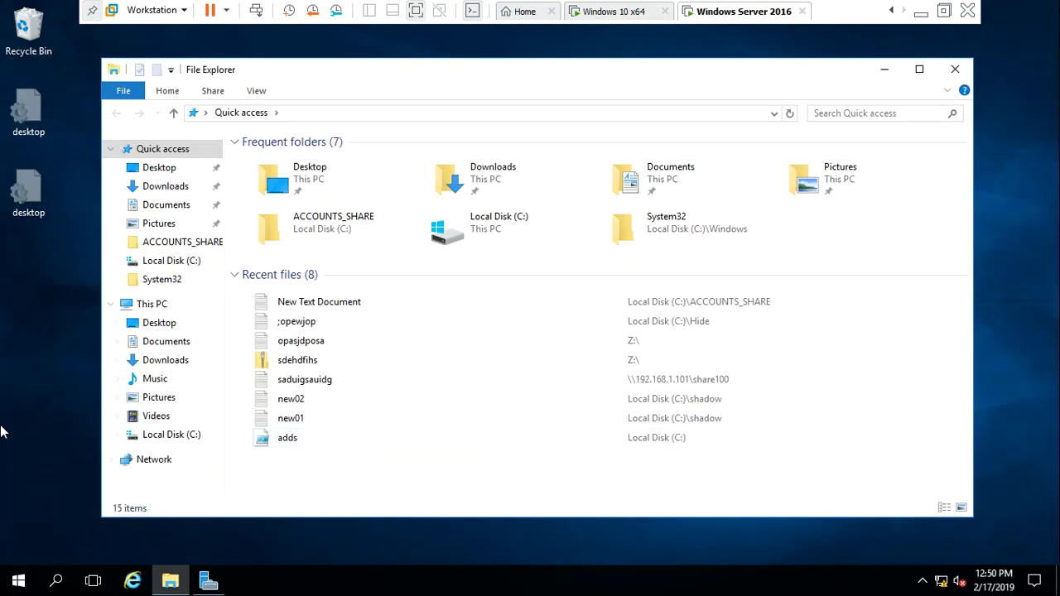
{"action": "left_click", "coordinate": [160, 434]}
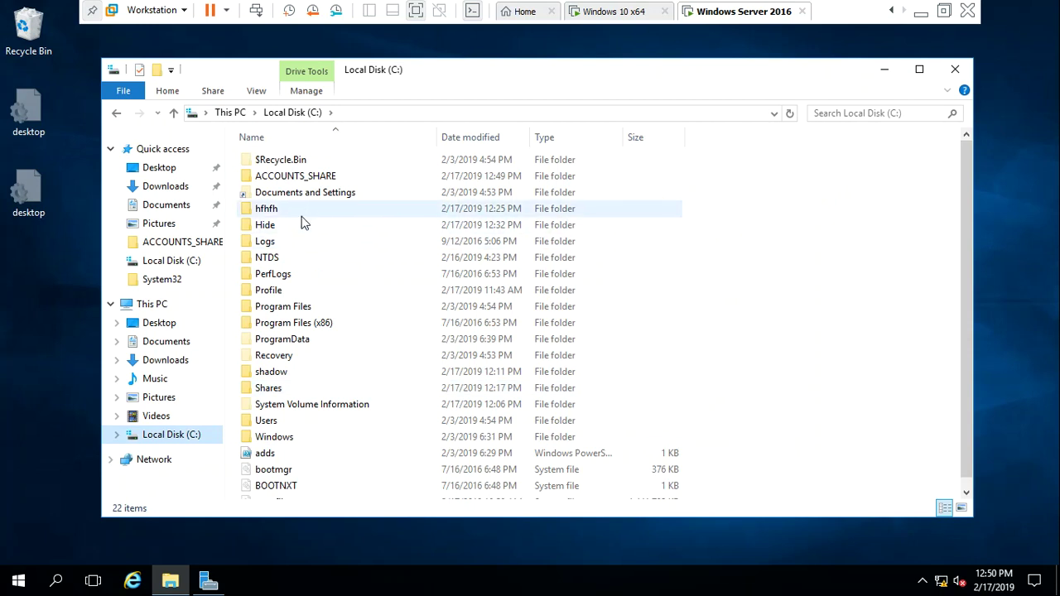
{"action": "double_click", "coordinate": [323, 176]}
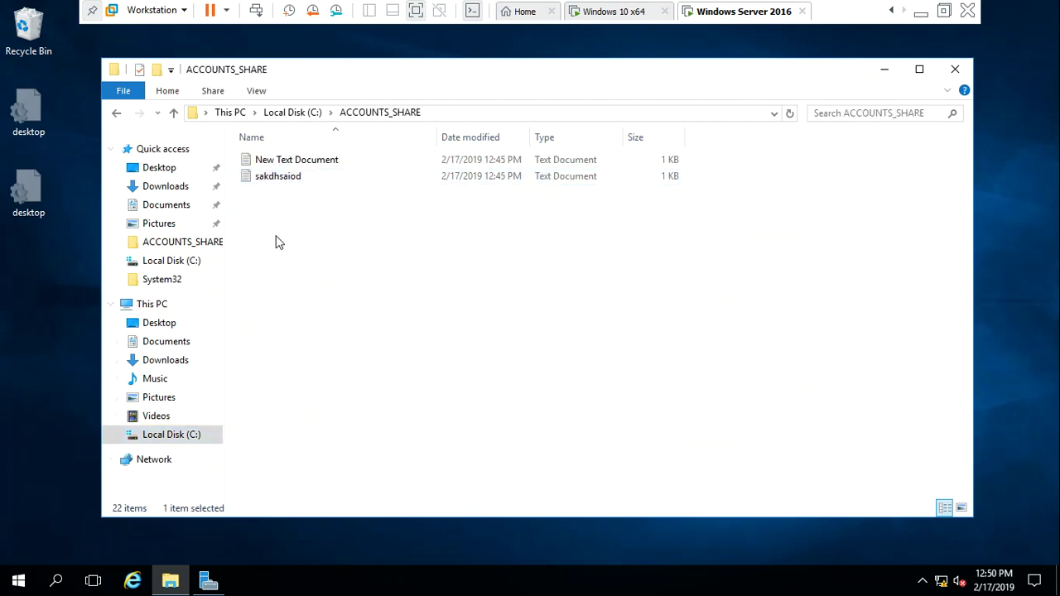
{"action": "double_click", "coordinate": [299, 159]}
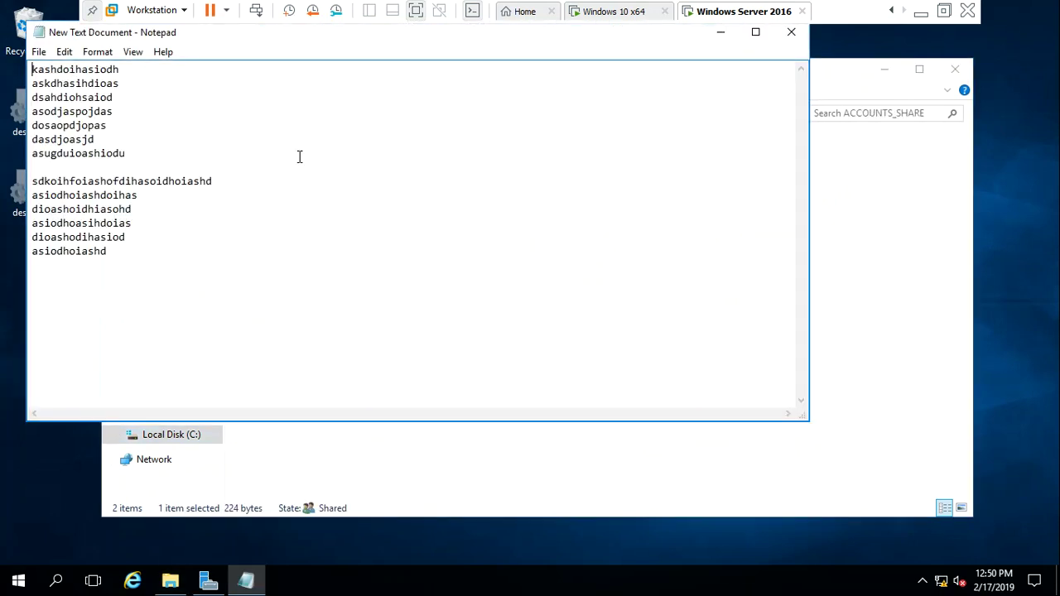
{"action": "left_click", "coordinate": [791, 34]}
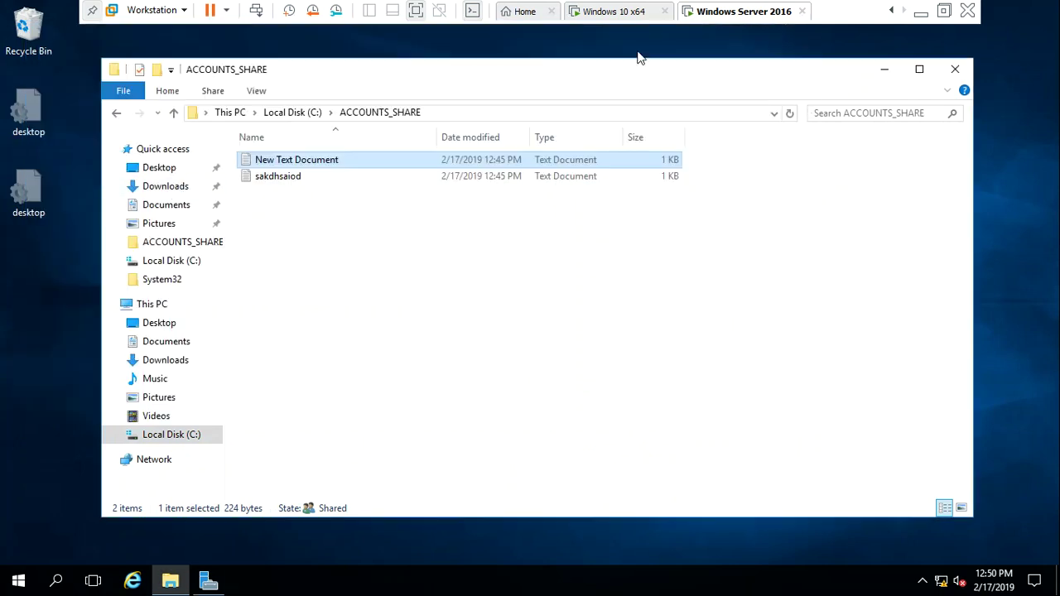
- Review the contents of the sakdhsaiod file, close the ACCOUNTS_SHARE folder, and minimize the virtual machine window
{"action": "left_click", "coordinate": [248, 177]}
{"action": "double_click", "coordinate": [248, 177]}
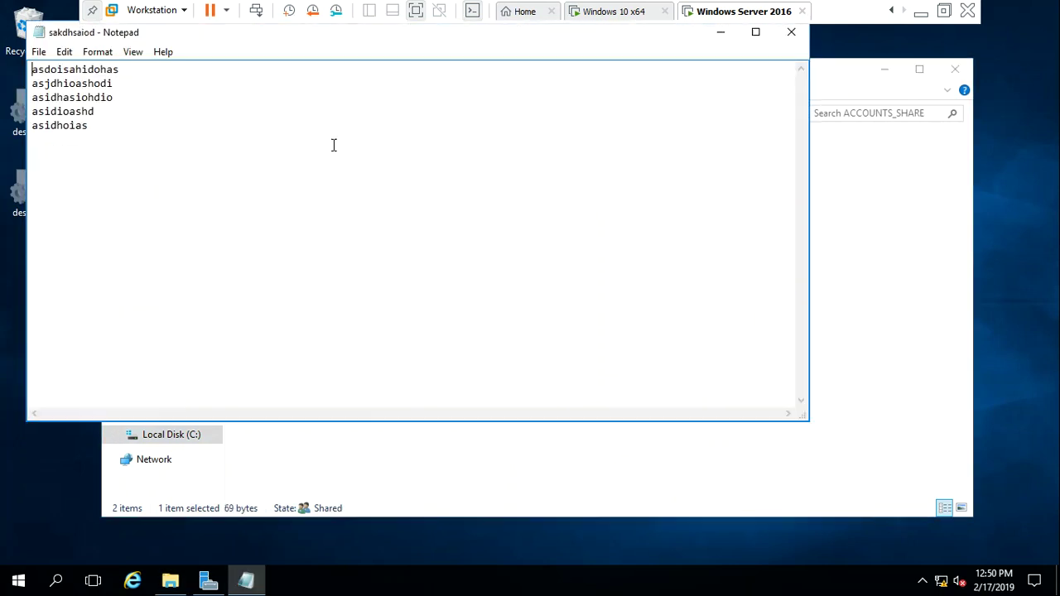
{"action": "left_click", "coordinate": [794, 35]}
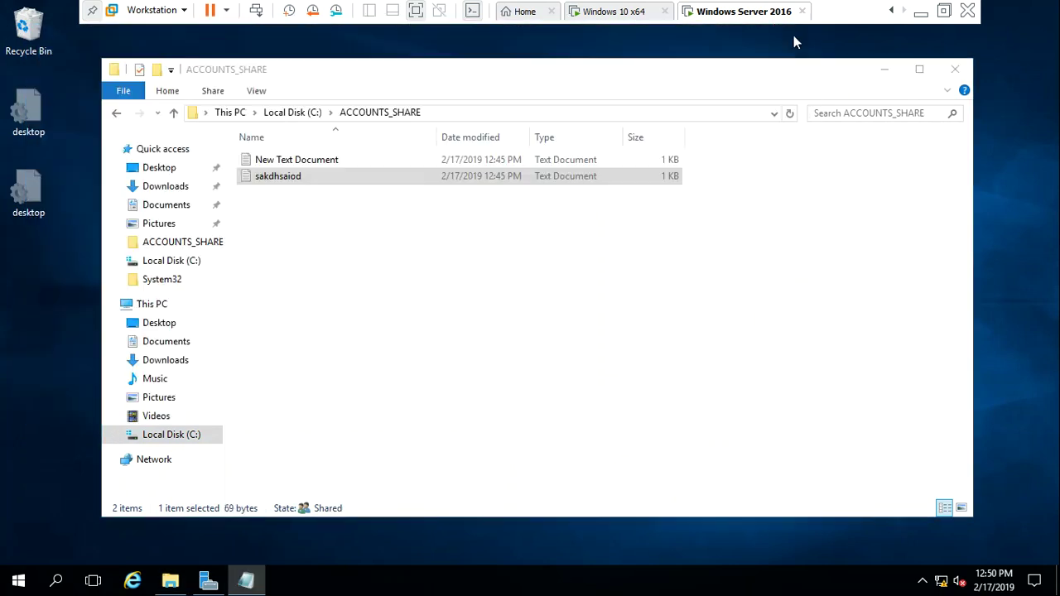
{"action": "left_click", "coordinate": [679, 237]}
{"action": "left_click", "coordinate": [955, 71]}
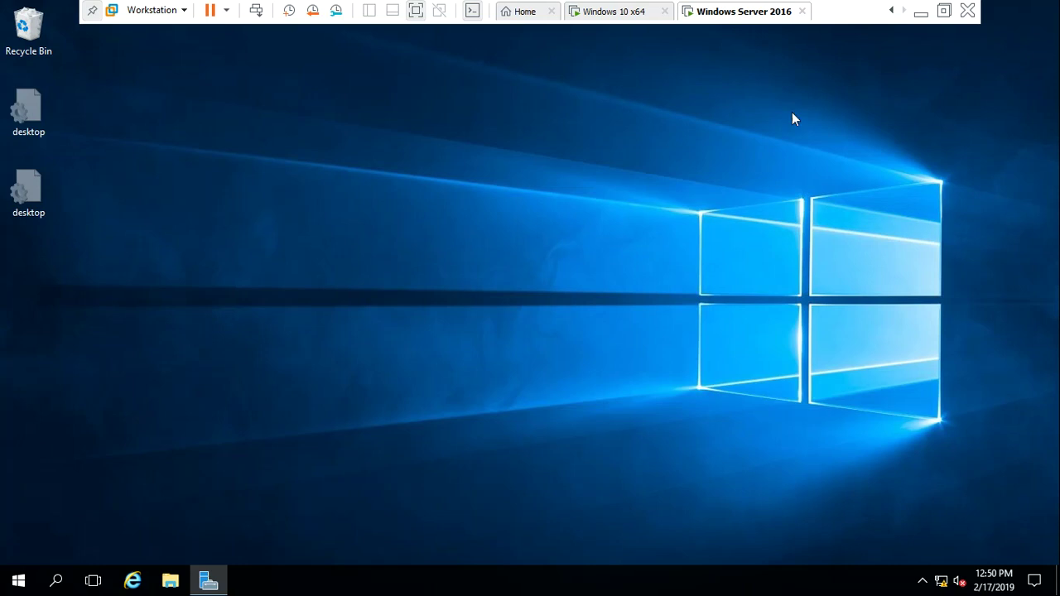
{"action": "left_click", "coordinate": [921, 12]}
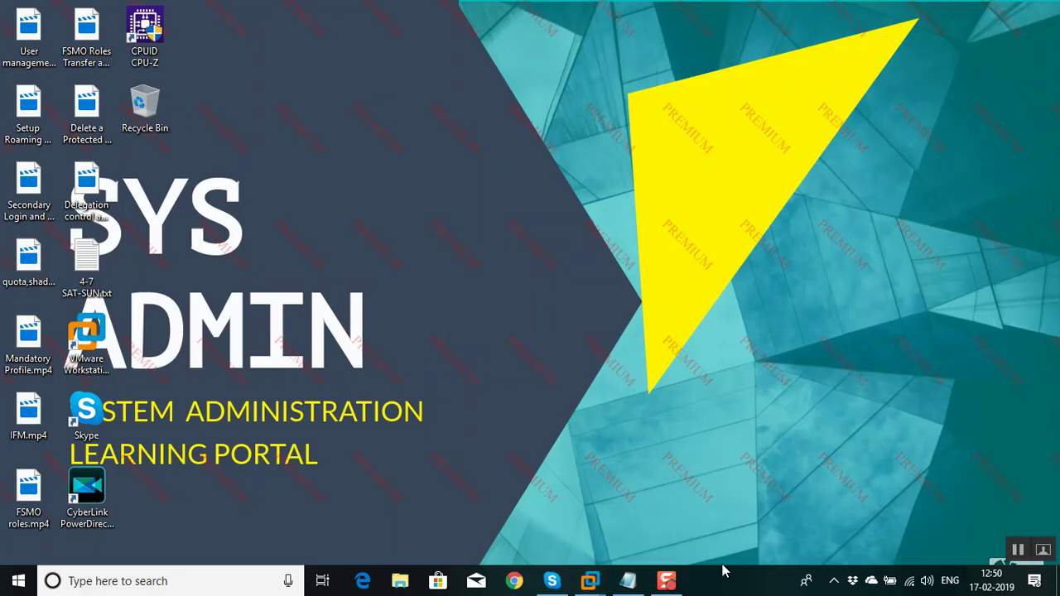